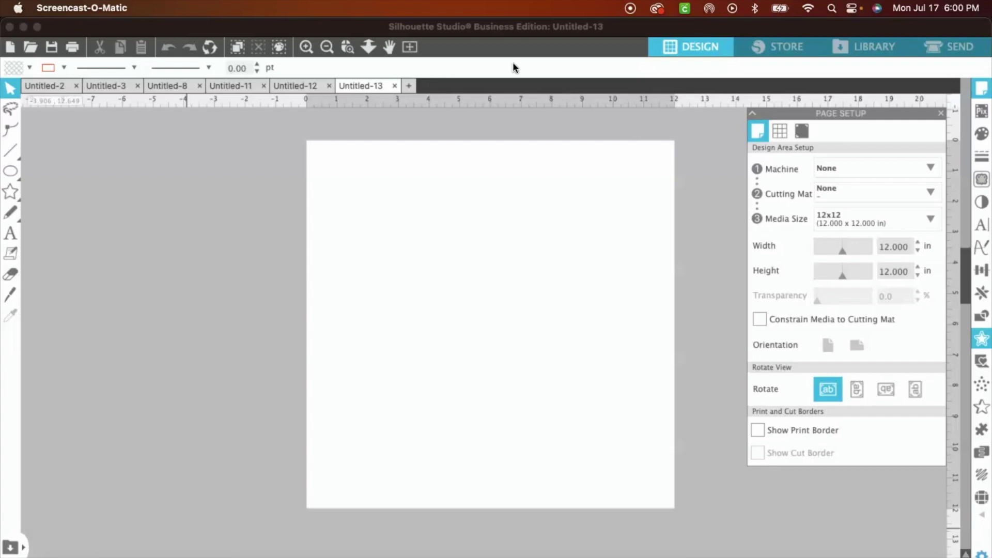
{"action": "left_click", "coordinate": [211, 218]}
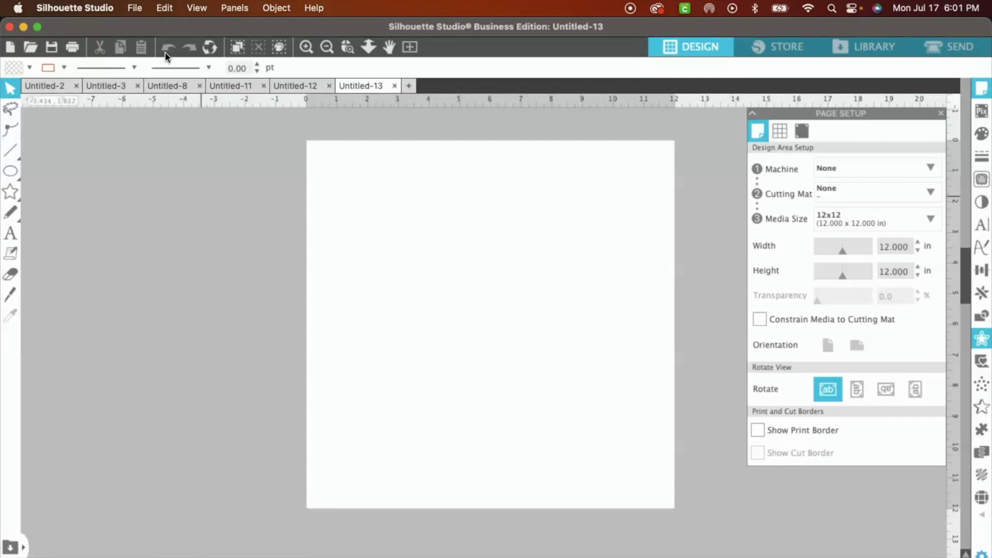
{"action": "left_click", "coordinate": [135, 9]}
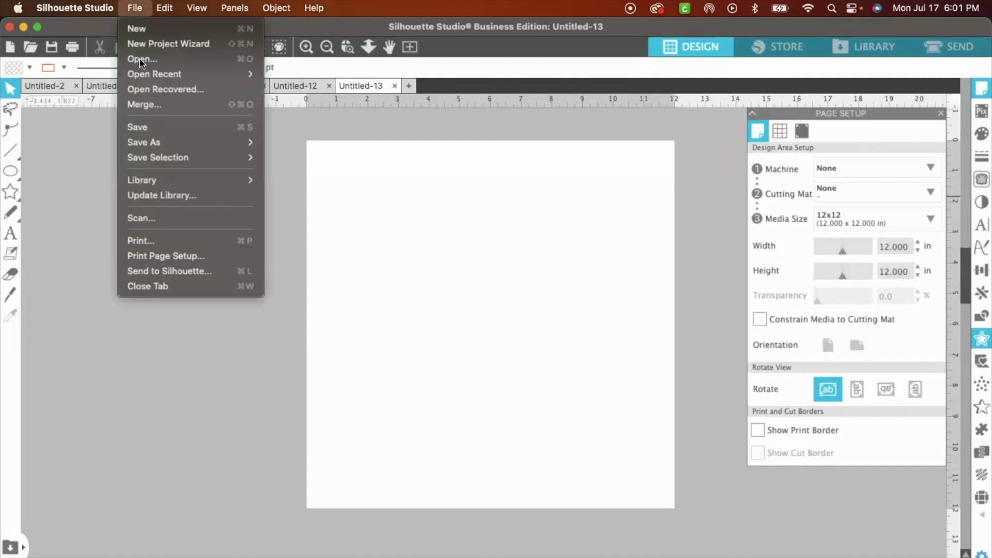
{"action": "left_click", "coordinate": [157, 106]}
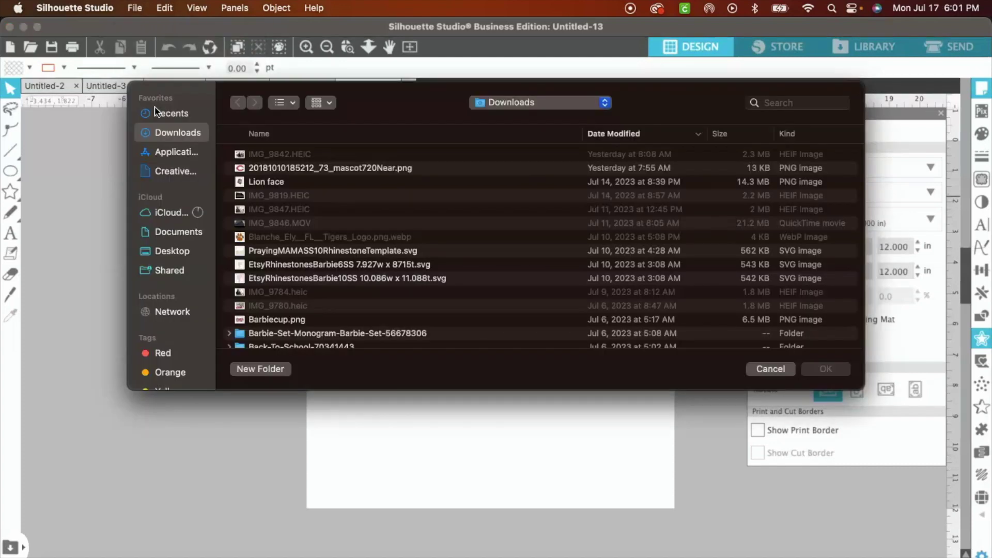
{"action": "double_click", "coordinate": [279, 170]}
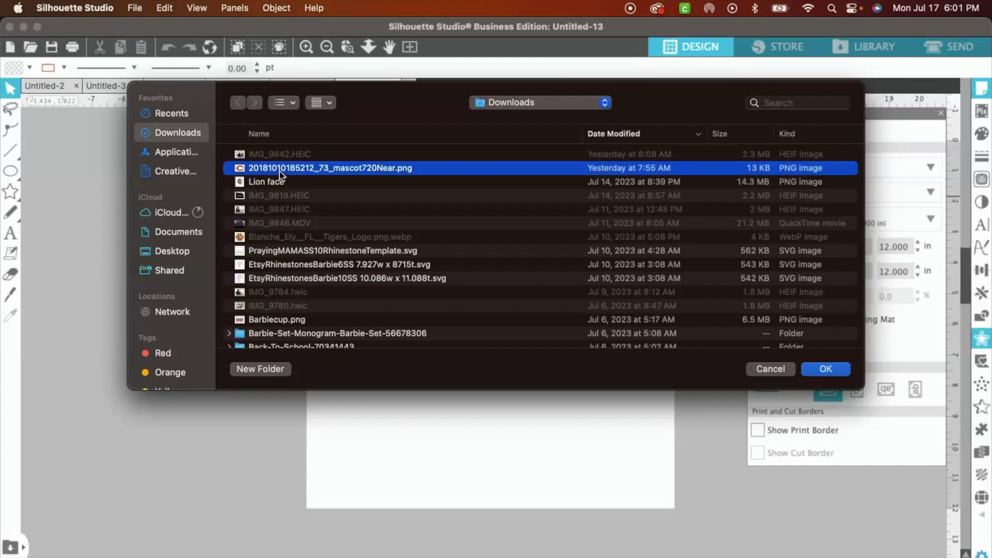
Step: Enlarge the imported C logo proportionally to about 7.31 × 5.03 in and place it near the middle of the page
{"action": "left_click", "coordinate": [353, 194]}
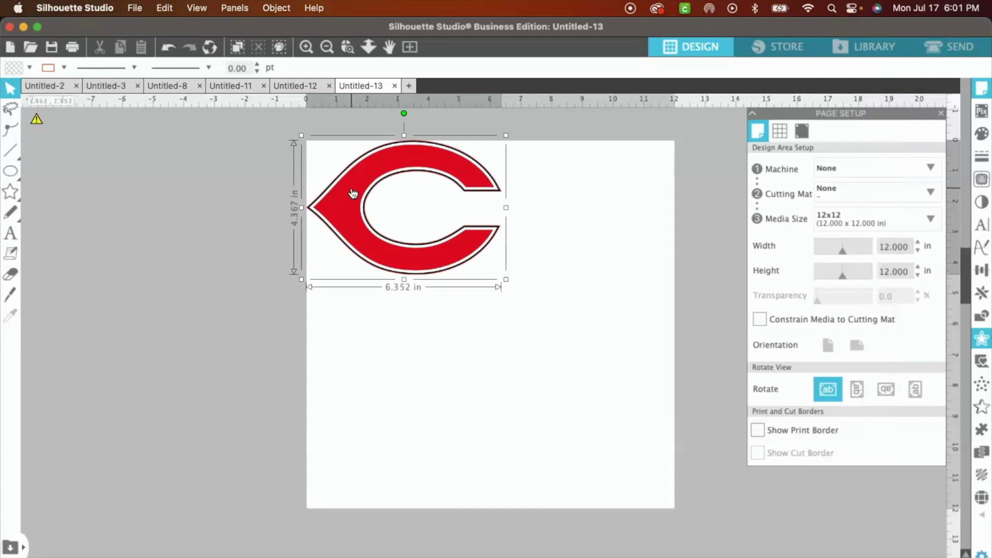
{"action": "left_click_drag", "start_coordinate": [353, 193], "coordinate": [135, 239]}
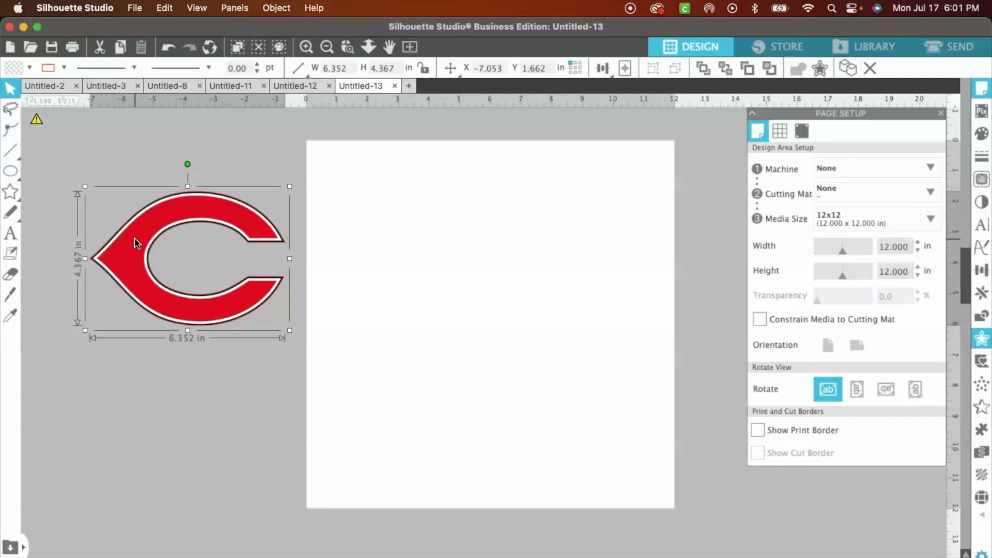
{"action": "left_click_drag", "start_coordinate": [134, 243], "coordinate": [161, 279]}
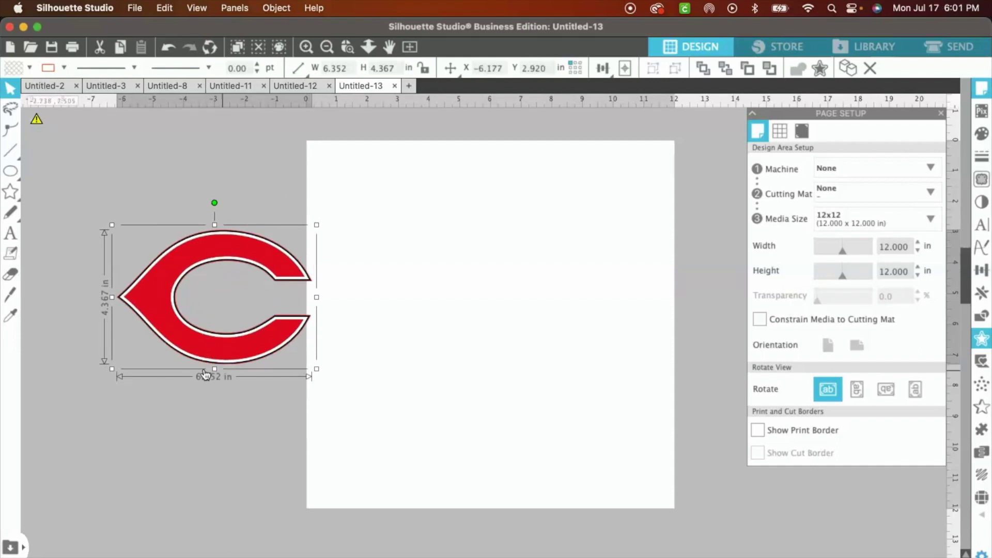
{"action": "left_click_drag", "start_coordinate": [211, 336], "coordinate": [482, 321]}
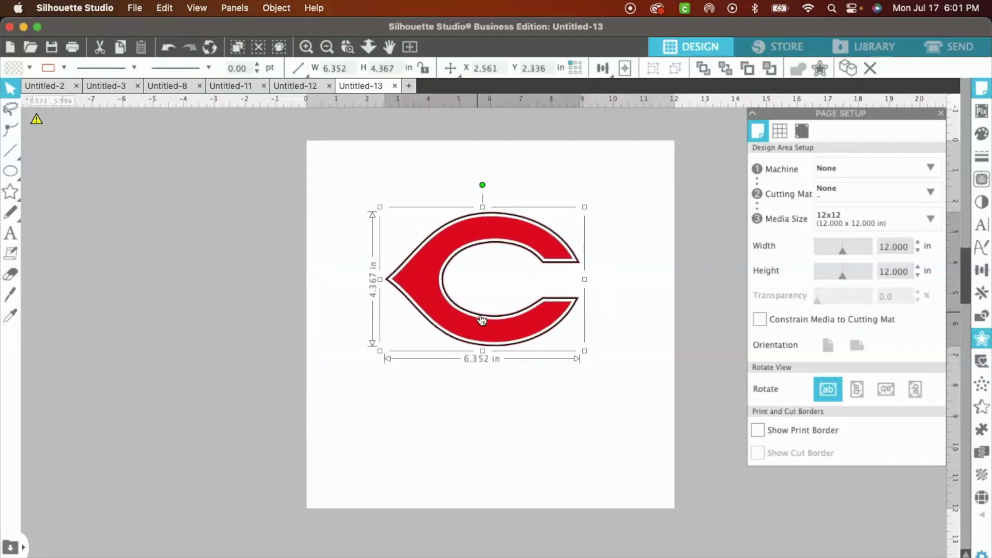
{"action": "left_click_drag", "start_coordinate": [596, 357], "coordinate": [610, 368]}
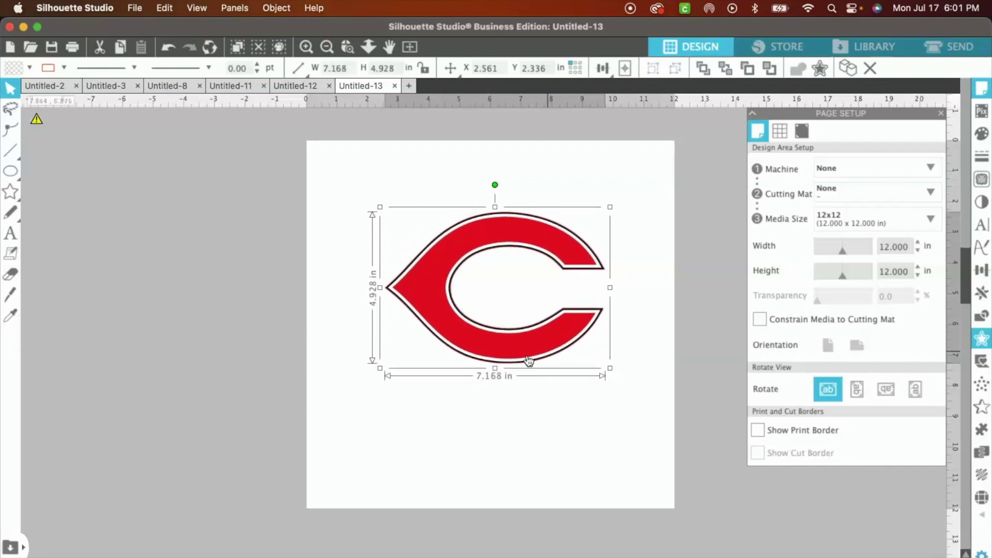
{"action": "mouse_move", "coordinate": [529, 360]}
{"action": "left_mouse_down"}
{"action": "mouse_move", "coordinate": [508, 371]}
{"action": "mouse_move", "coordinate": [519, 375]}
{"action": "left_mouse_up"}
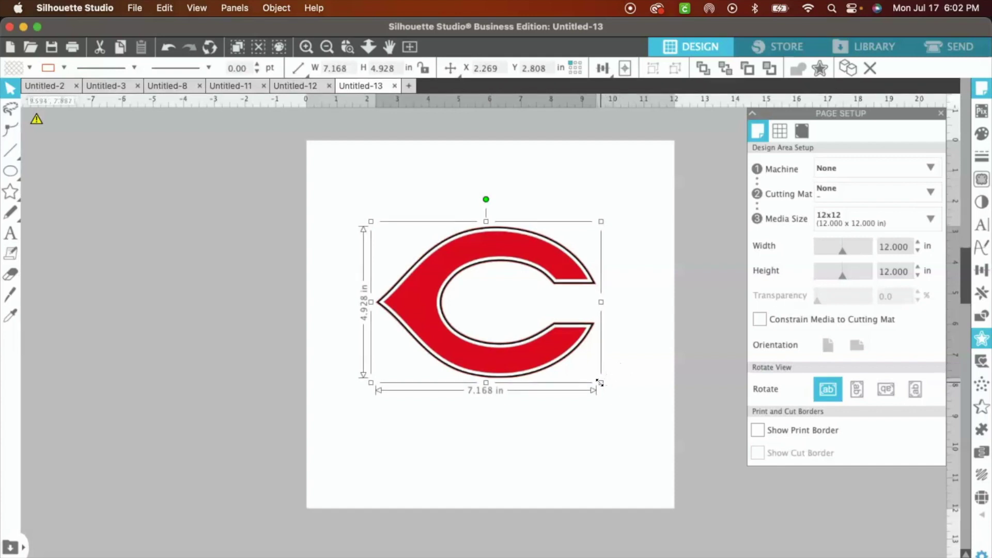
{"action": "left_click_drag", "start_coordinate": [601, 383], "coordinate": [607, 387]}
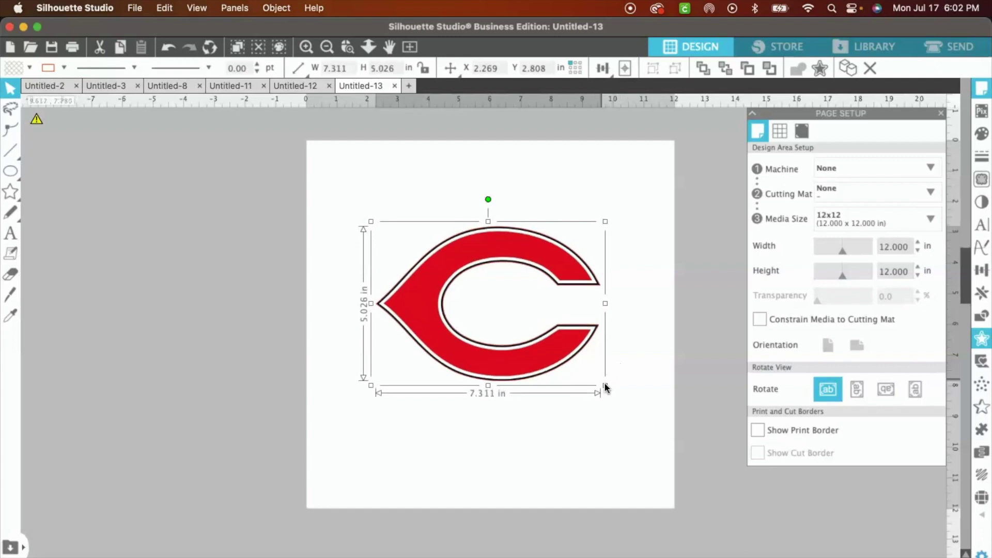
{"action": "left_click_drag", "start_coordinate": [492, 364], "coordinate": [485, 372]}
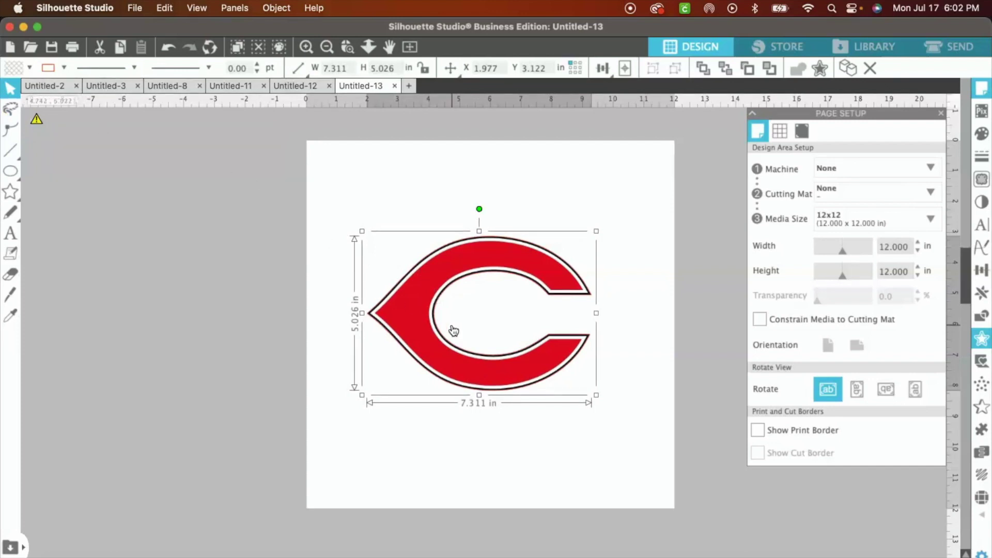
Step: Trace the C logo with a trace area enclosing the whole image, using the Trace style at a 45% threshold and scale 10
{"action": "scroll", "coordinate": [454, 331], "scroll_direction": "right", "scroll_amount": 2}
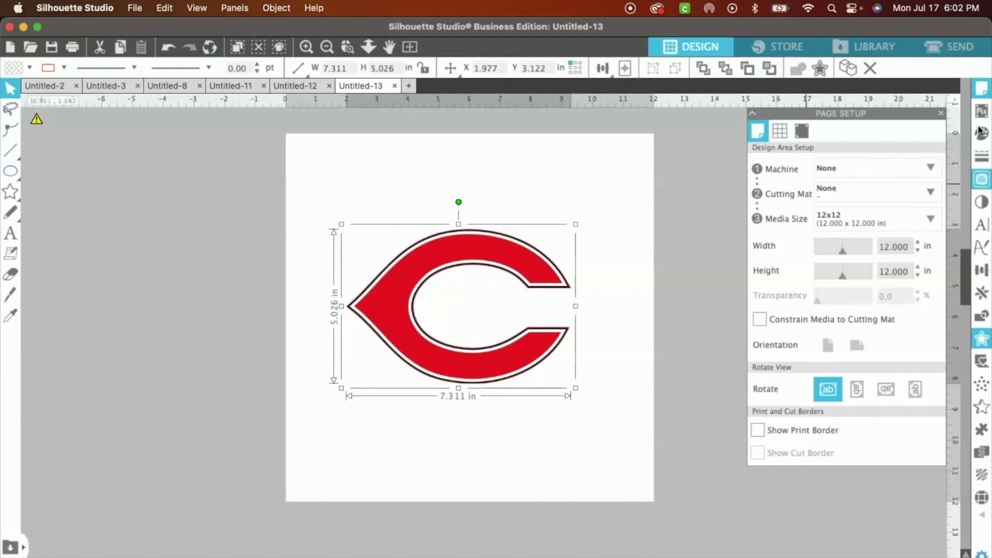
{"action": "left_click", "coordinate": [980, 181]}
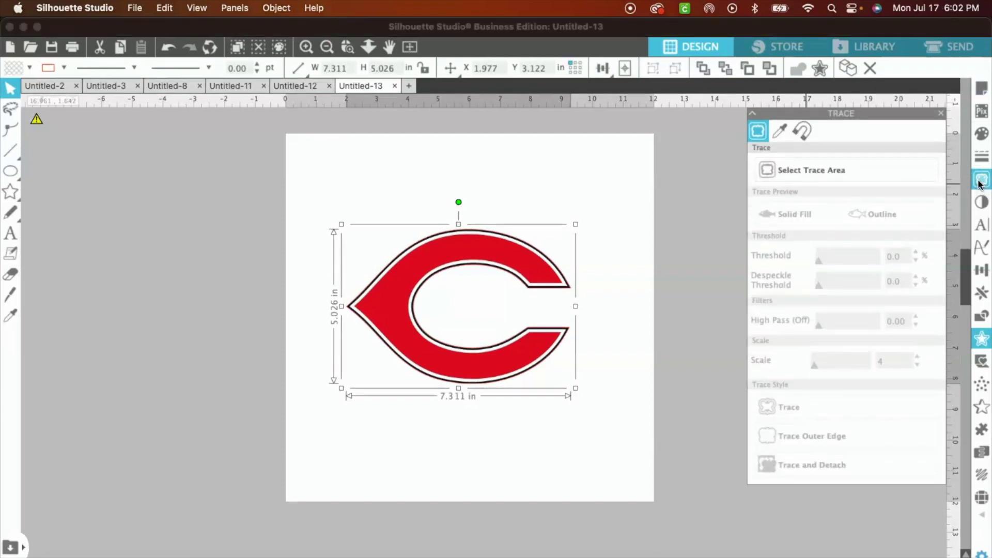
{"action": "left_click", "coordinate": [794, 175]}
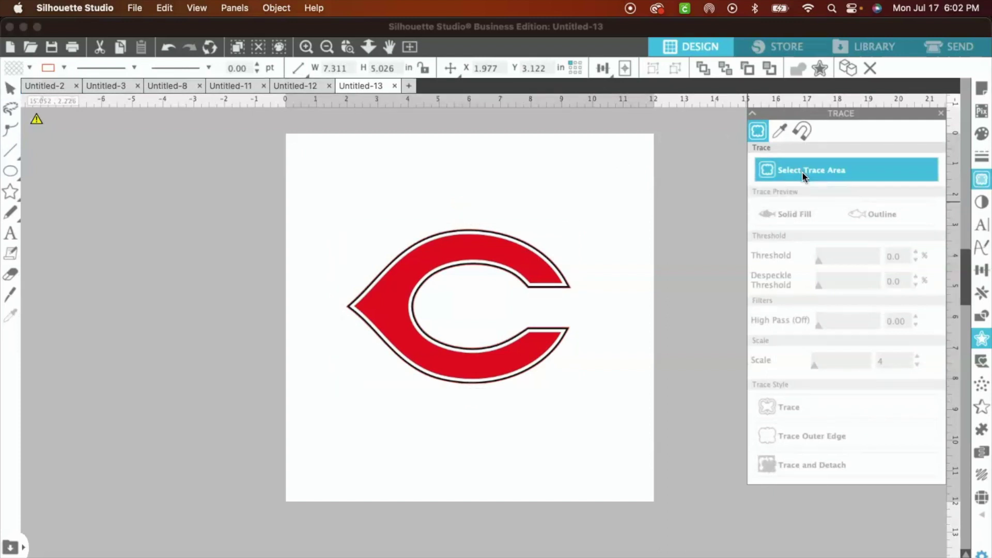
{"action": "left_click", "coordinate": [644, 168]}
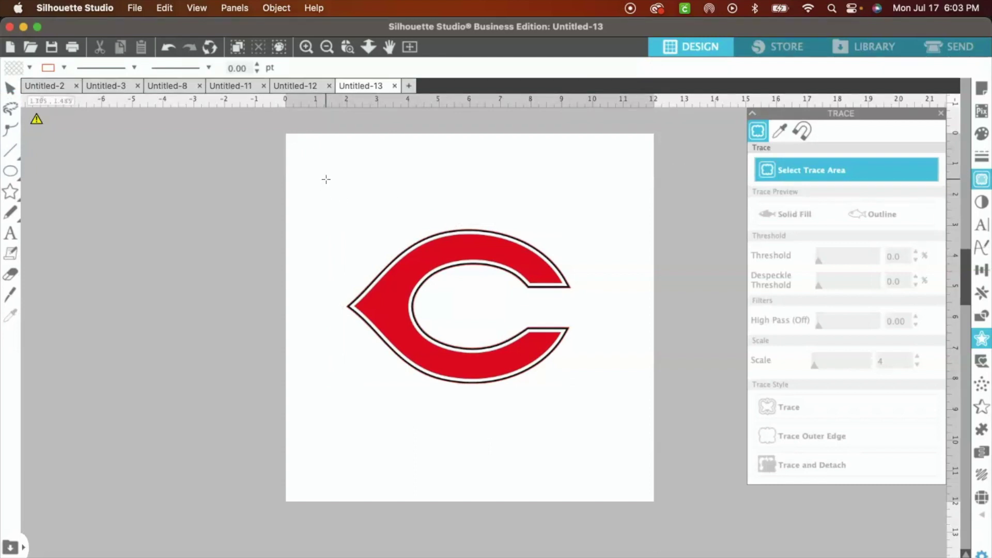
{"action": "mouse_move", "coordinate": [327, 175]}
{"action": "left_mouse_down"}
{"action": "mouse_move", "coordinate": [368, 296]}
{"action": "mouse_move", "coordinate": [457, 391]}
{"action": "mouse_move", "coordinate": [540, 411]}
{"action": "mouse_move", "coordinate": [611, 458]}
{"action": "left_mouse_up"}
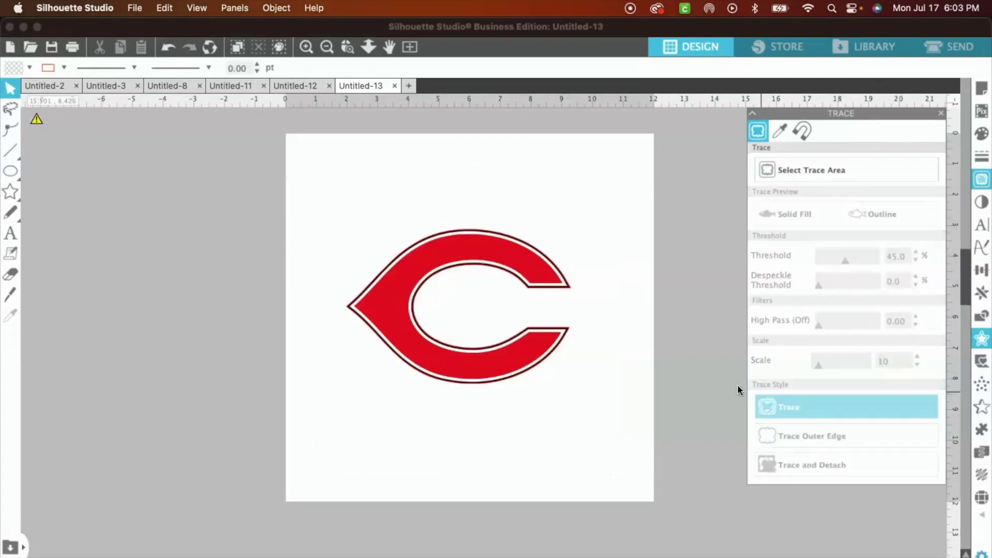
Step: Move the original logo image off the page beside it and shift the traced outline slightly within the page
{"action": "left_click", "coordinate": [398, 293]}
{"action": "left_click_drag", "start_coordinate": [228, 306], "coordinate": [85, 271]}
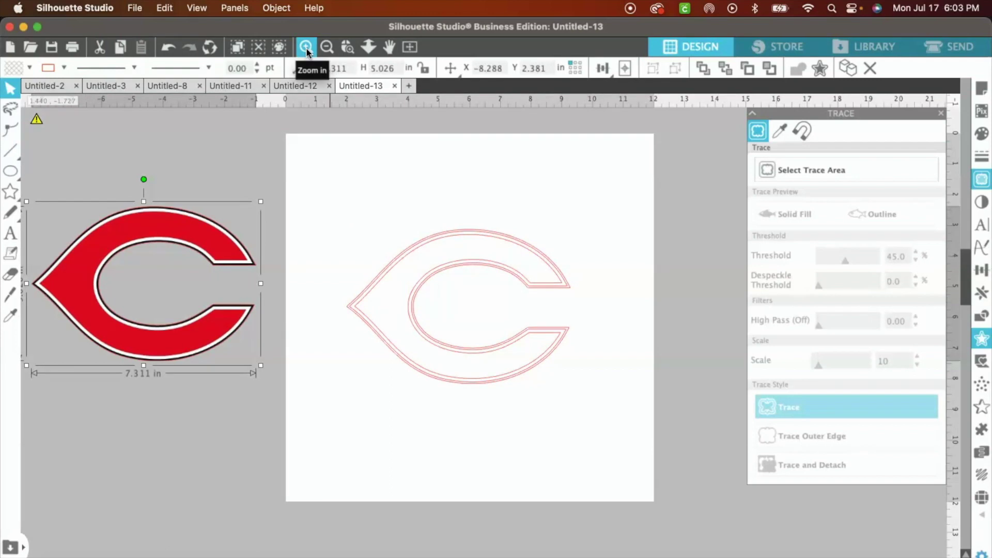
{"action": "left_click", "coordinate": [399, 201]}
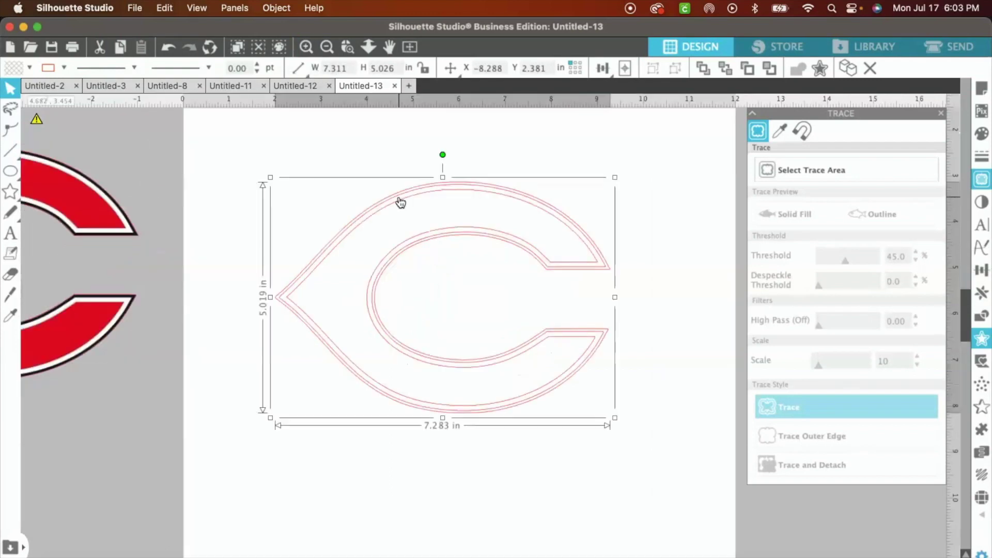
{"action": "mouse_move", "coordinate": [389, 207]}
{"action": "left_mouse_down"}
{"action": "mouse_move", "coordinate": [343, 193]}
{"action": "mouse_move", "coordinate": [419, 228]}
{"action": "mouse_move", "coordinate": [410, 219]}
{"action": "left_mouse_up"}
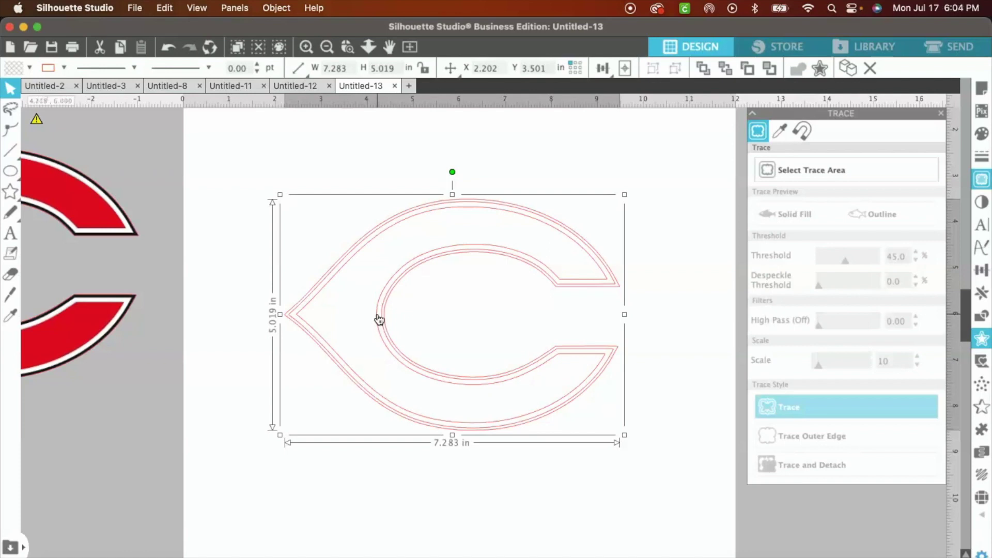
Step: Release the compound path of the traced logo and deselect the resulting outlines
{"action": "right_click", "coordinate": [380, 319]}
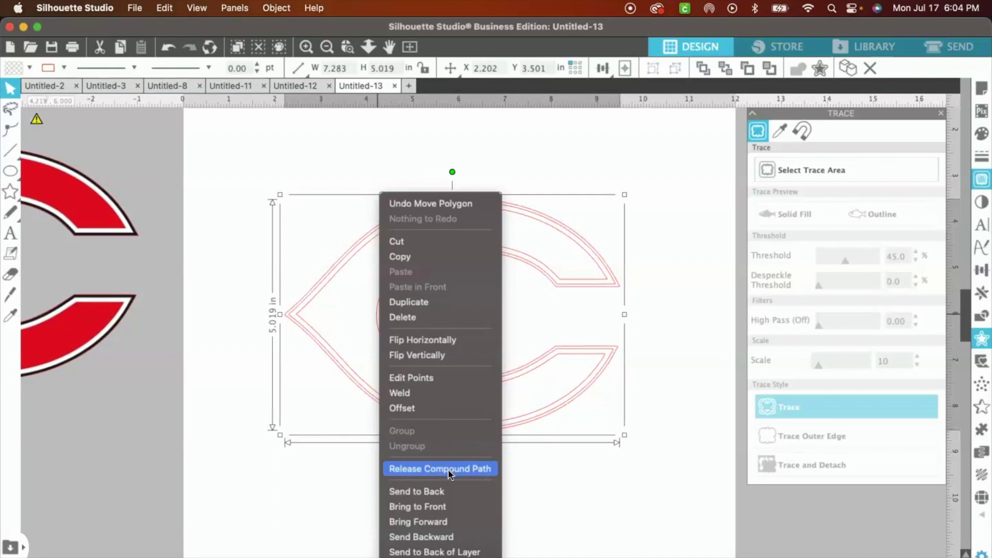
{"action": "left_click", "coordinate": [450, 471]}
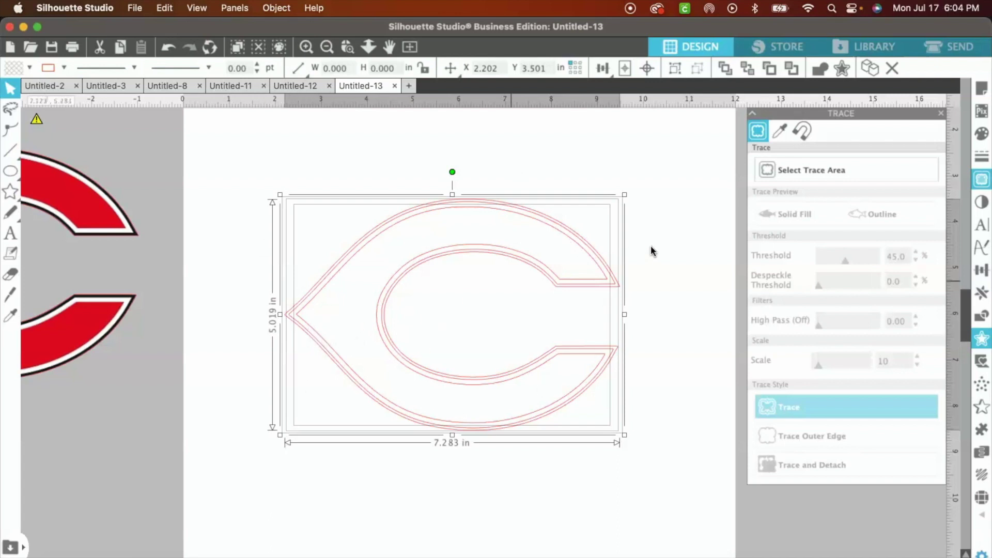
{"action": "left_click", "coordinate": [658, 203]}
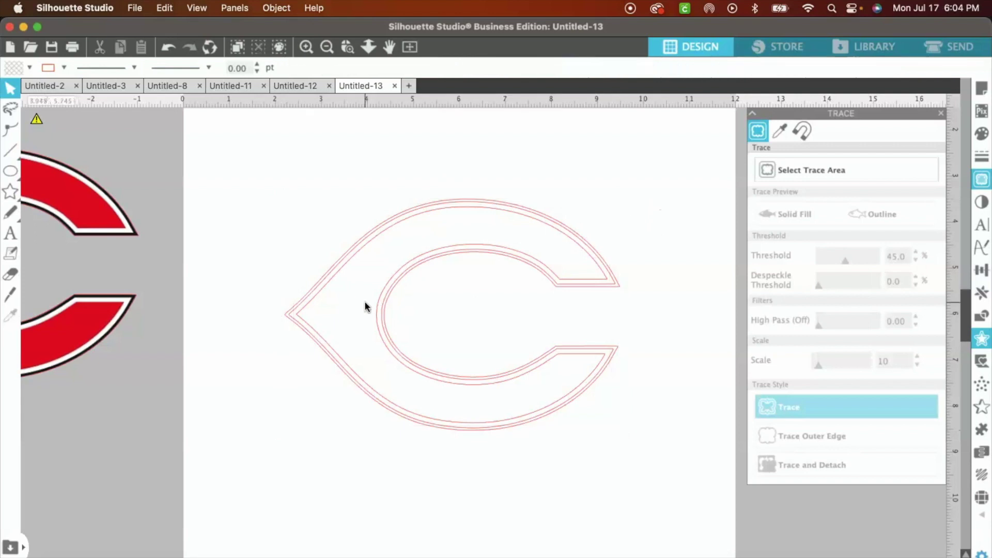
Step: Fill the innermost C shape of the trace with red and deselect it
{"action": "left_click", "coordinate": [323, 300]}
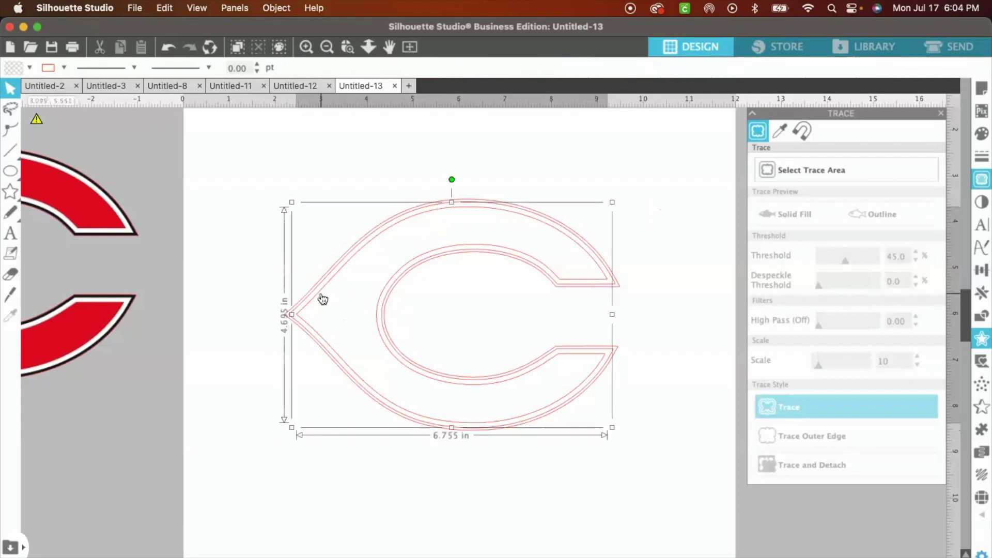
{"action": "left_click", "coordinate": [29, 69]}
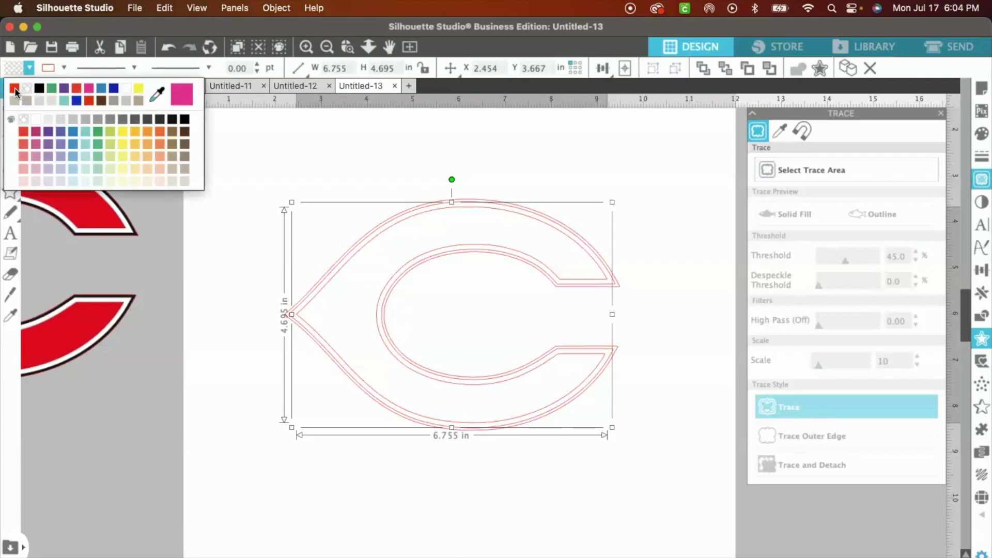
{"action": "left_click", "coordinate": [29, 70]}
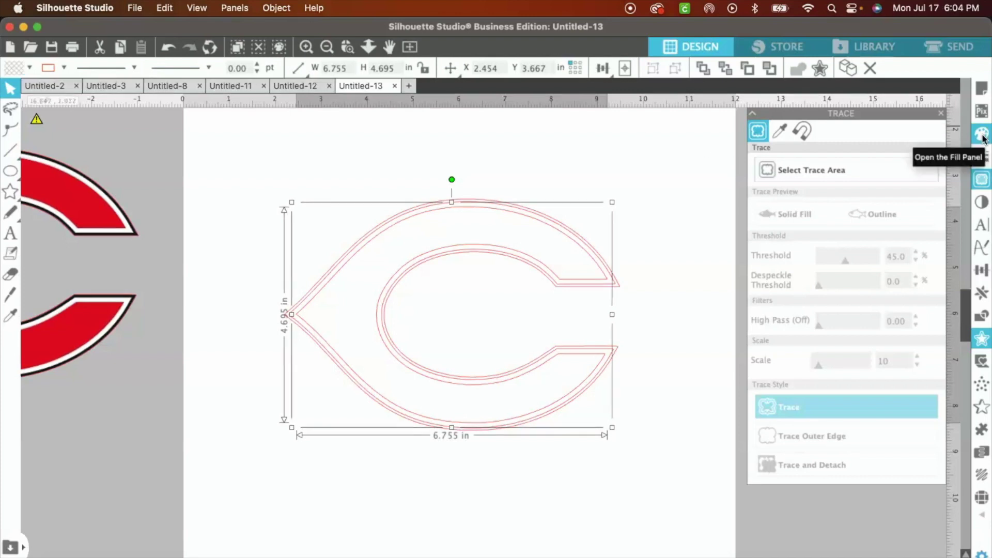
{"action": "left_click", "coordinate": [29, 68]}
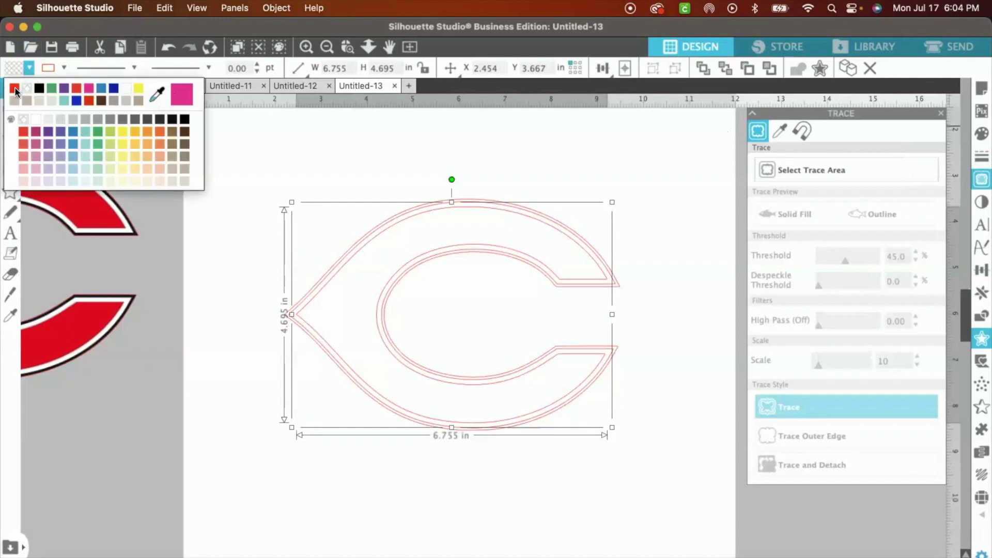
{"action": "left_click", "coordinate": [14, 89]}
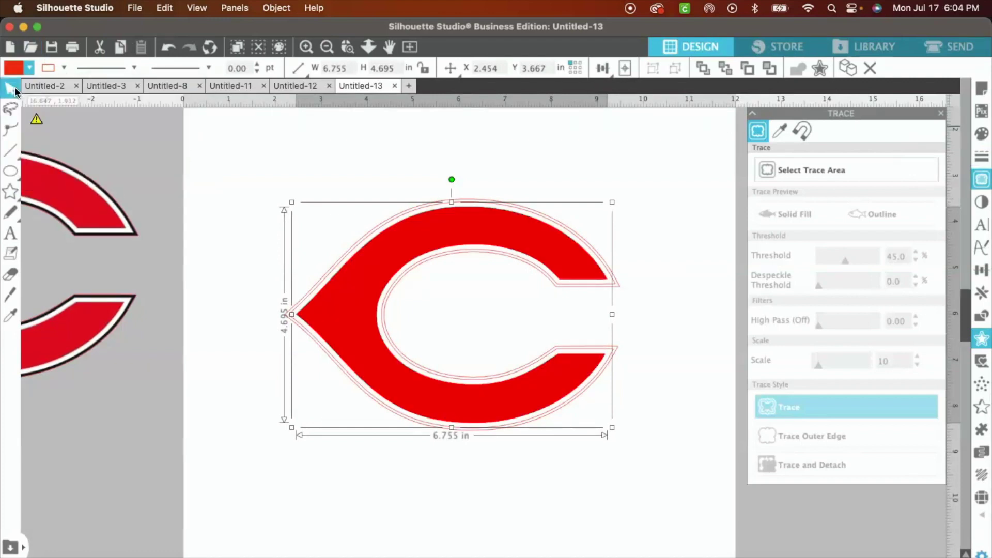
{"action": "left_click", "coordinate": [64, 69]}
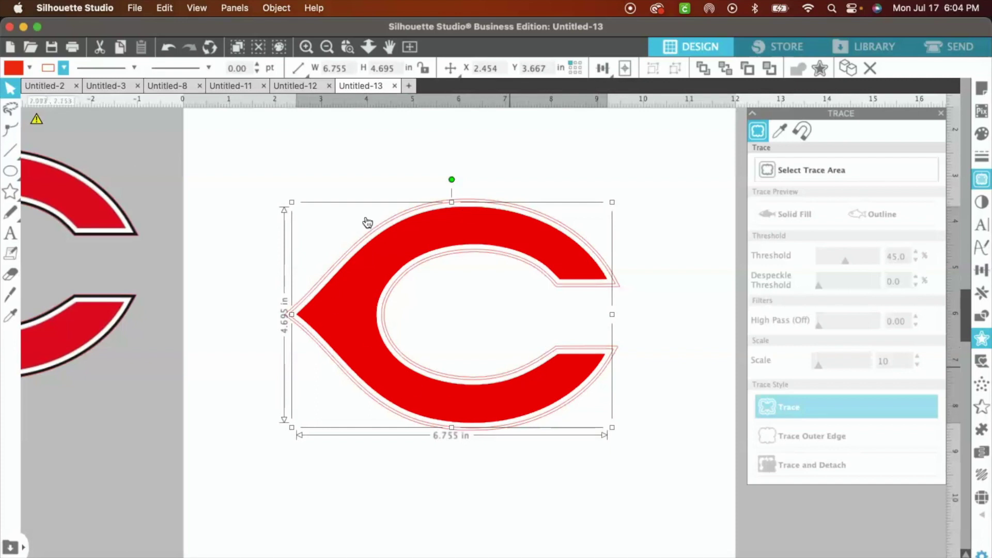
{"action": "left_click", "coordinate": [228, 287]}
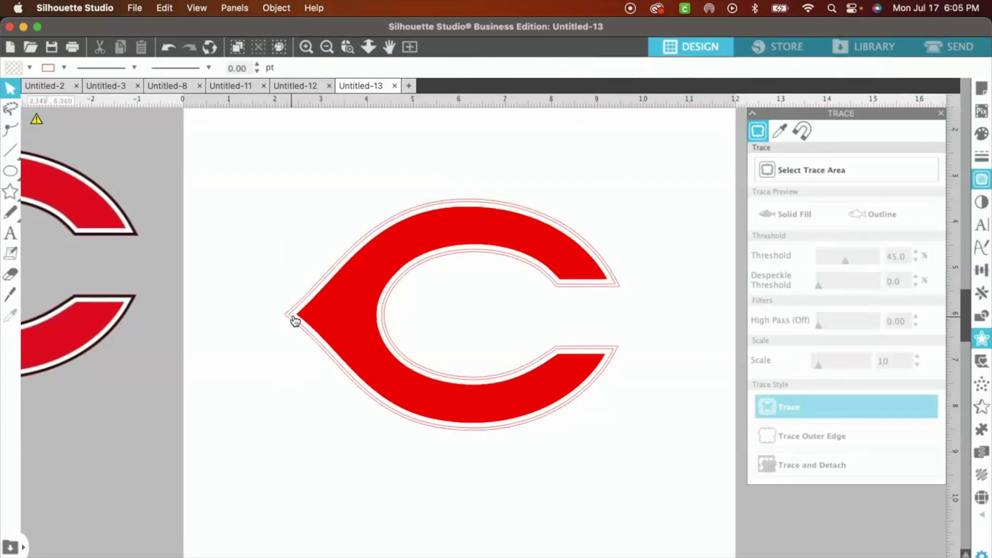
Step: Try moving the red-filled C away from its surrounding outlines, and undo the move
{"action": "left_click", "coordinate": [295, 320]}
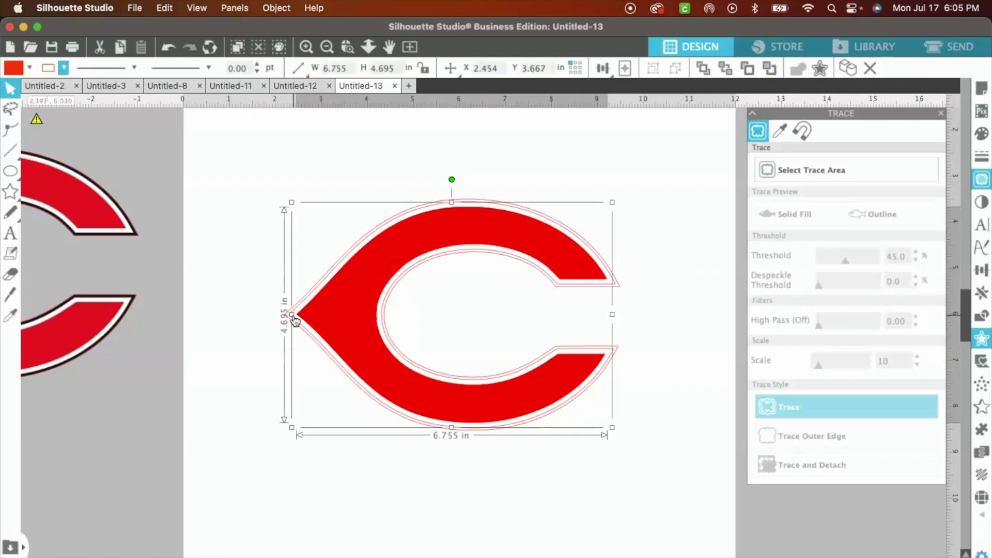
{"action": "left_click_drag", "start_coordinate": [296, 322], "coordinate": [224, 386]}
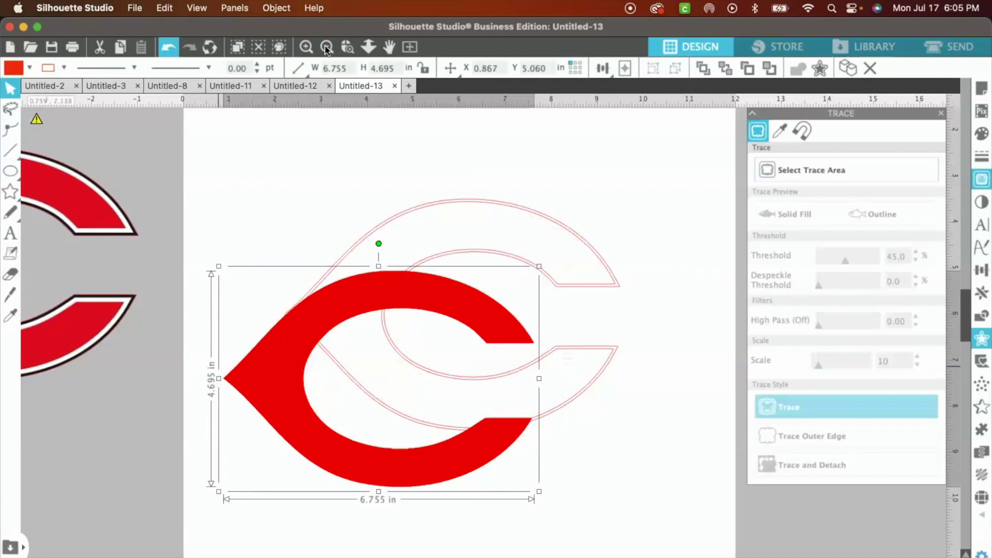
{"action": "left_click", "coordinate": [169, 47]}
{"action": "left_click", "coordinate": [170, 48]}
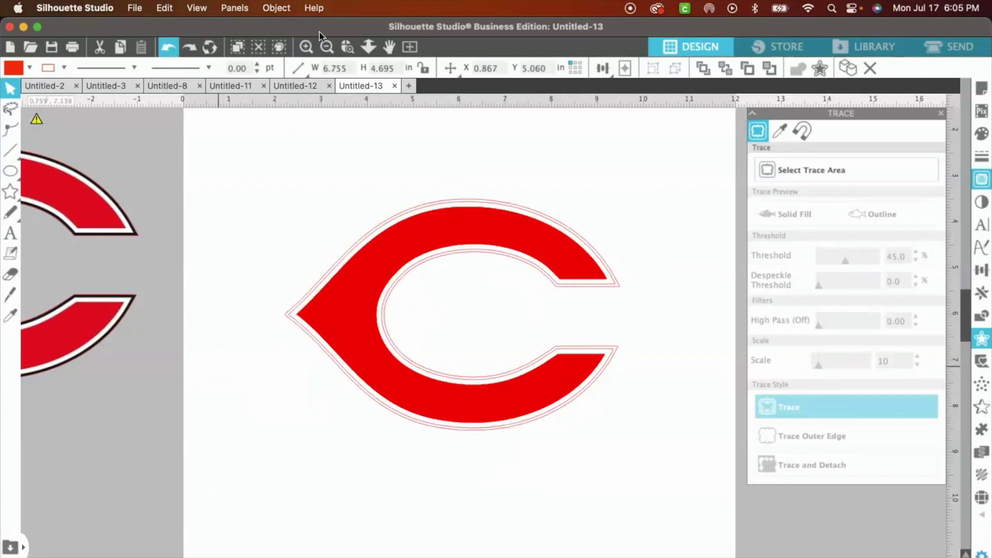
Step: Delete the middle traced outline between the red C and the outermost outline
{"action": "left_click", "coordinate": [307, 47]}
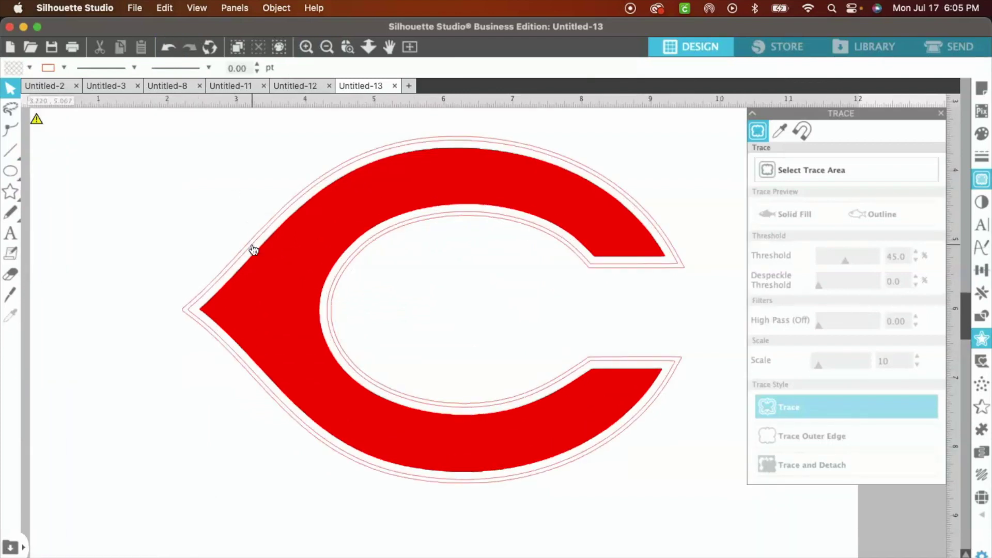
{"action": "left_click", "coordinate": [254, 250]}
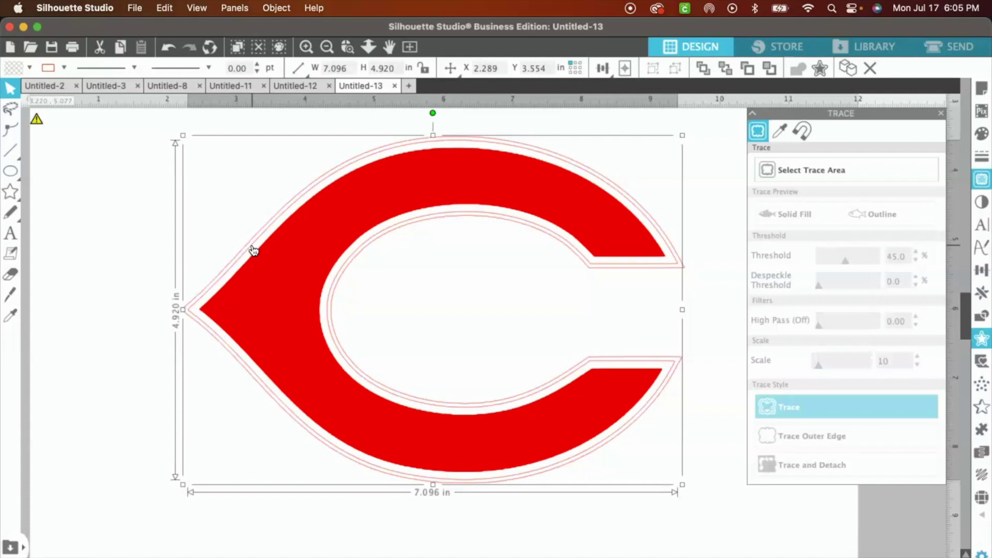
{"action": "left_click", "coordinate": [251, 249]}
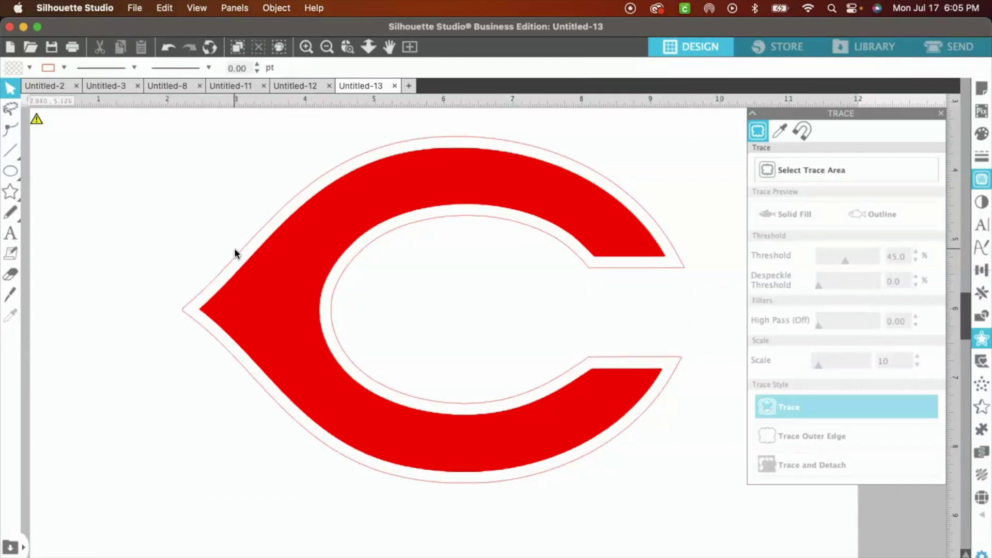
Step: Turn the outermost C outline into an edge rhinestone line using 10ss stones
{"action": "left_click", "coordinate": [236, 258]}
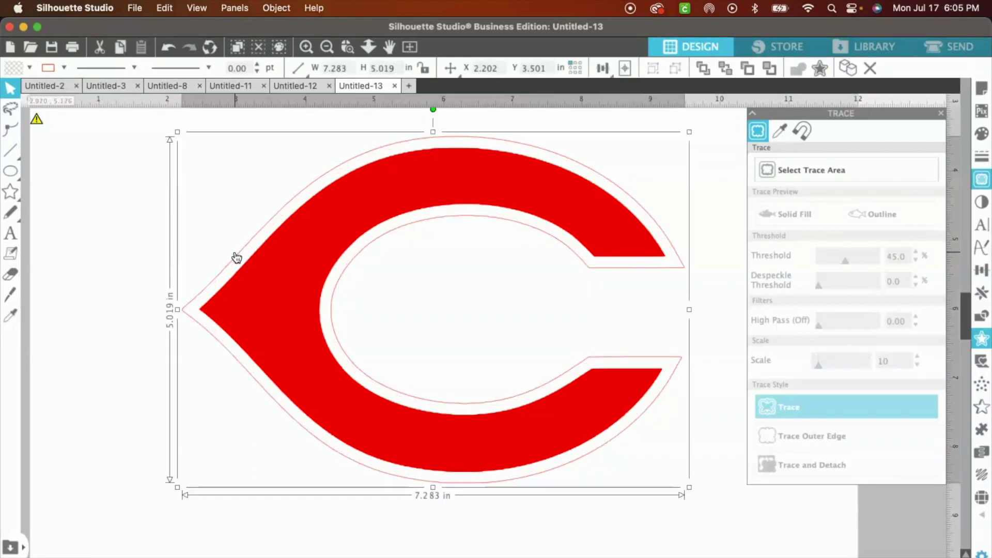
{"action": "left_click", "coordinate": [981, 498]}
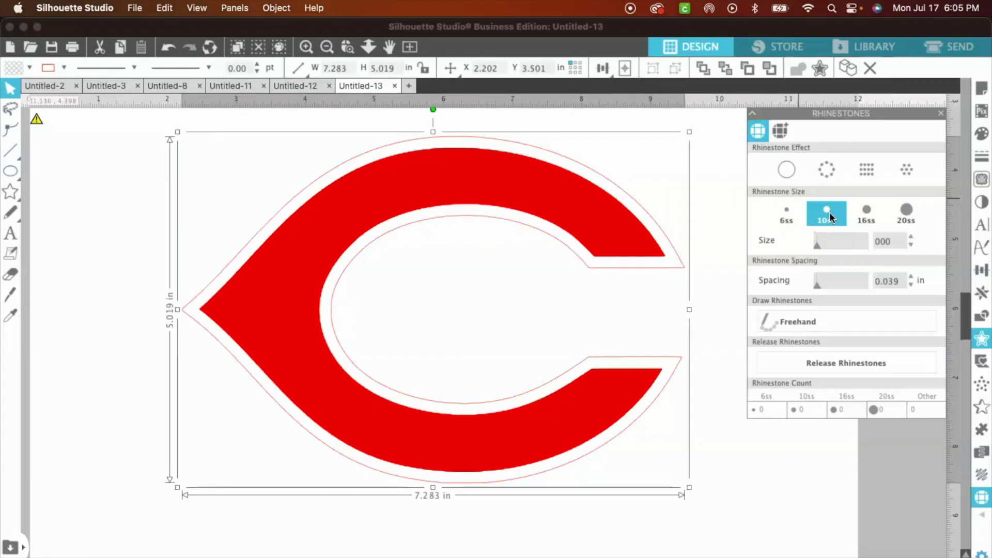
{"action": "left_click", "coordinate": [826, 172]}
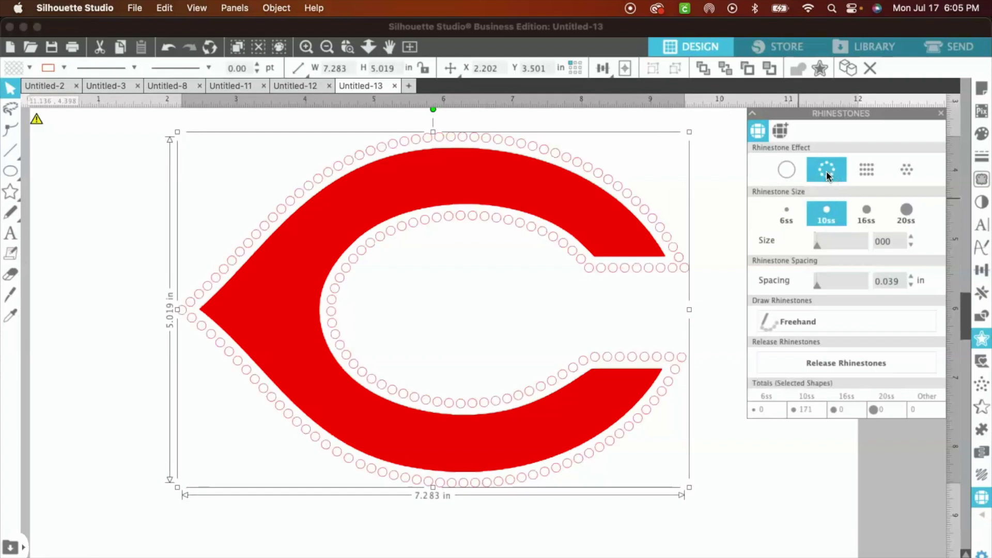
Step: Set the rhinestone spacing of the C outline to 0.015 in
{"action": "scroll", "coordinate": [599, 251], "scroll_direction": "up", "scroll_amount": 2}
{"action": "scroll", "coordinate": [599, 251], "scroll_direction": "right", "scroll_amount": 1}
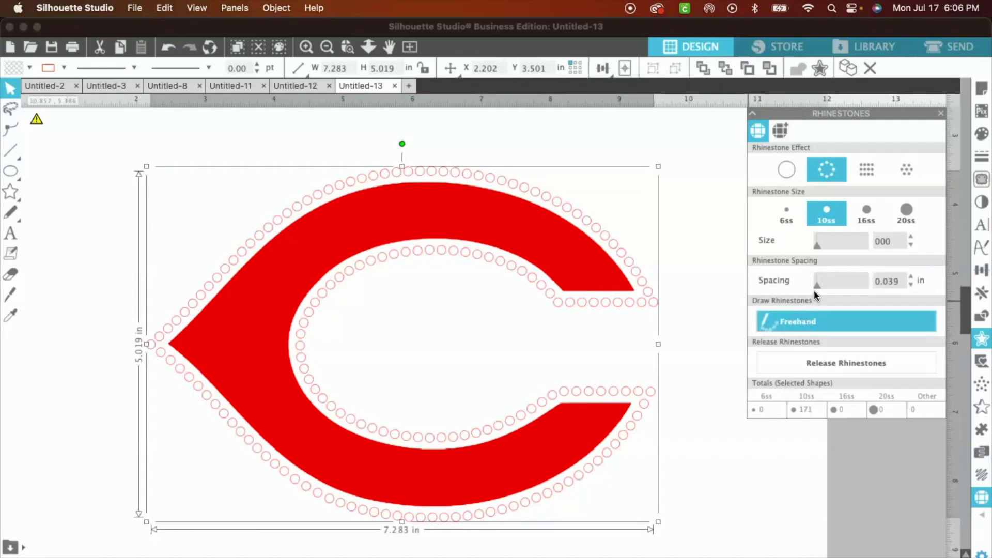
{"action": "double_click", "coordinate": [892, 281]}
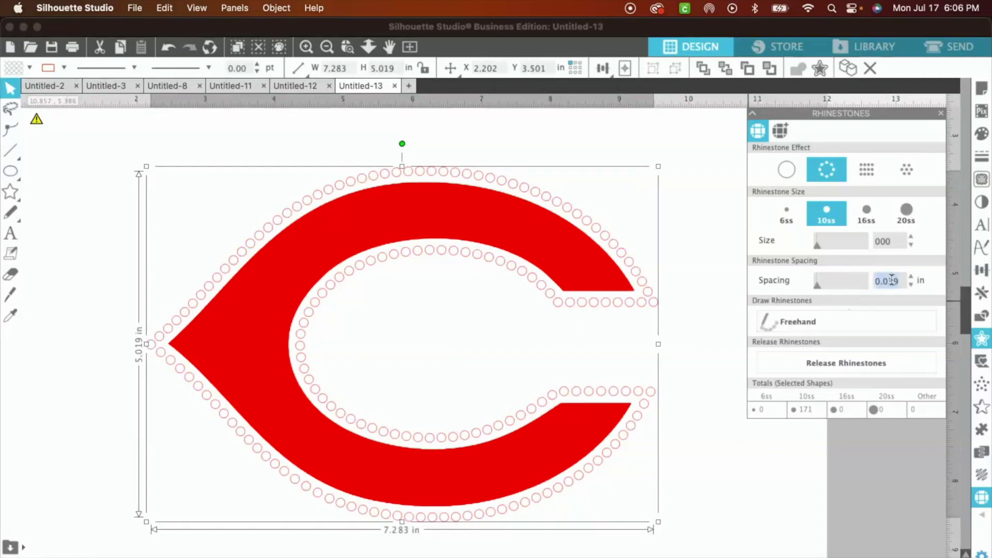
{"action": "type", "text": "."}
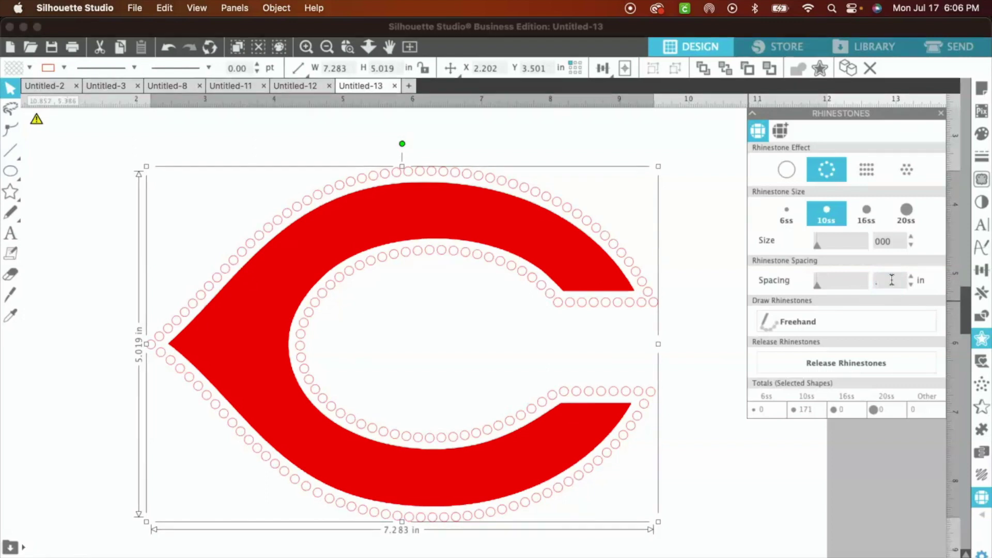
{"action": "type", "text": "015"}
{"action": "key", "text": "Return"}
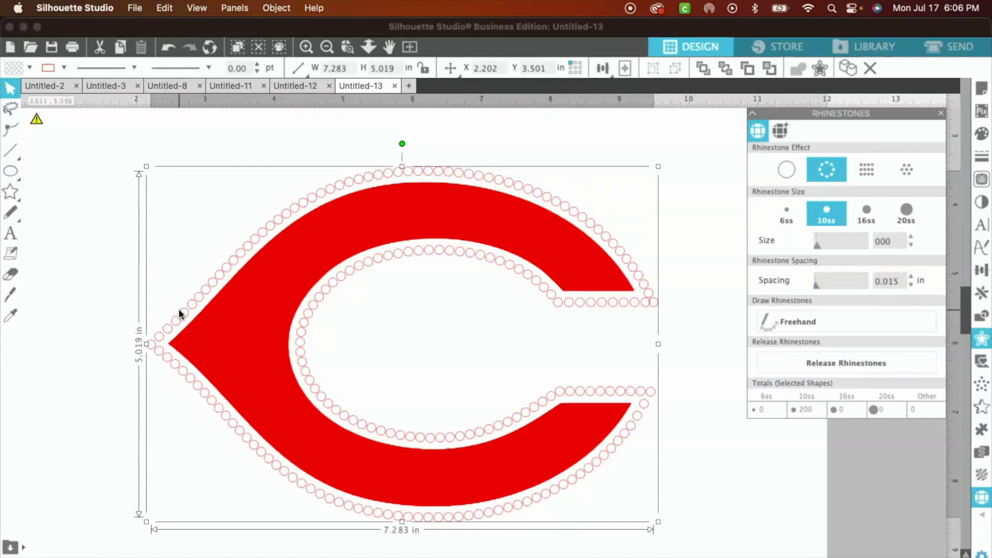
Step: Fill the rhinestones around the C with black and close the line color choices without picking a color
{"action": "left_click", "coordinate": [29, 67]}
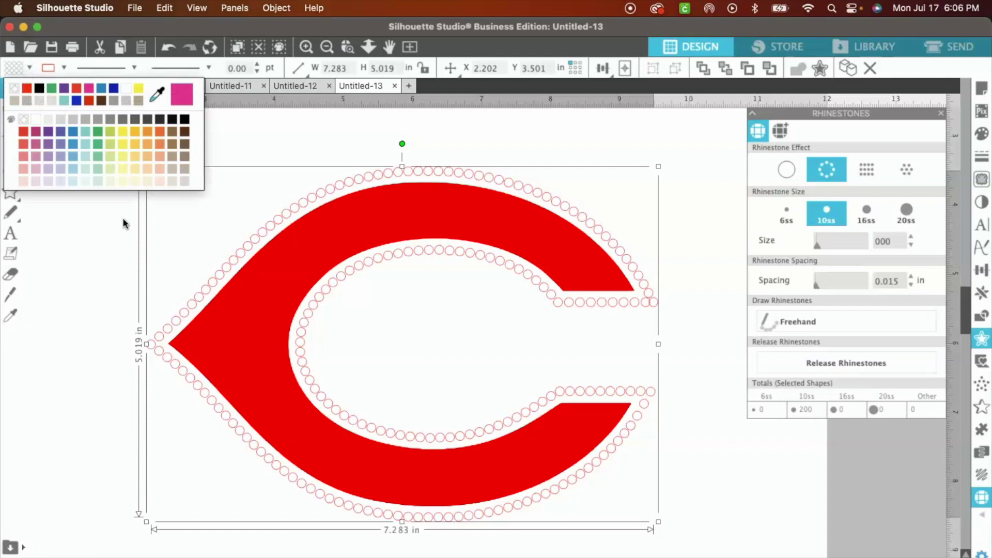
{"action": "left_click", "coordinate": [39, 89]}
{"action": "left_click", "coordinate": [63, 66]}
{"action": "left_click", "coordinate": [64, 67]}
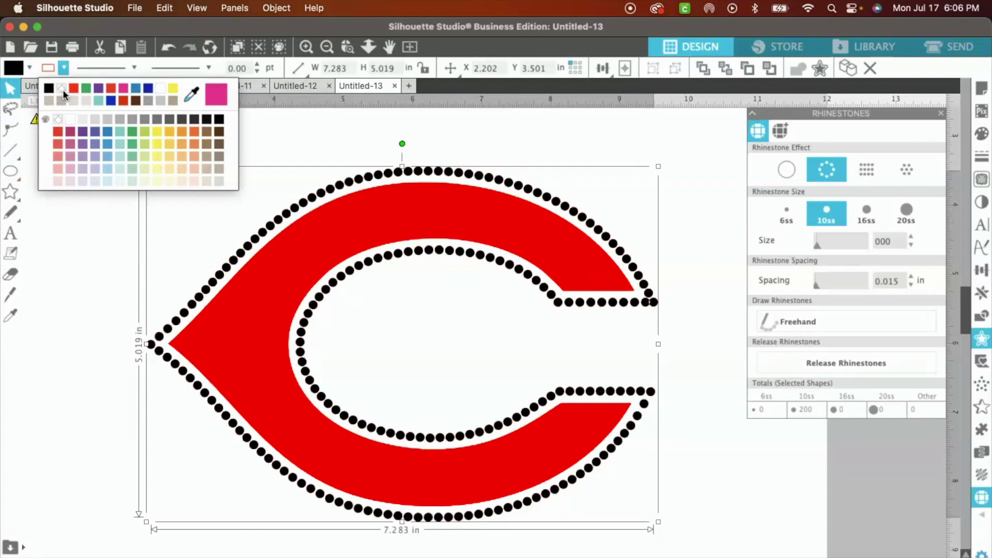
{"action": "left_click", "coordinate": [605, 254]}
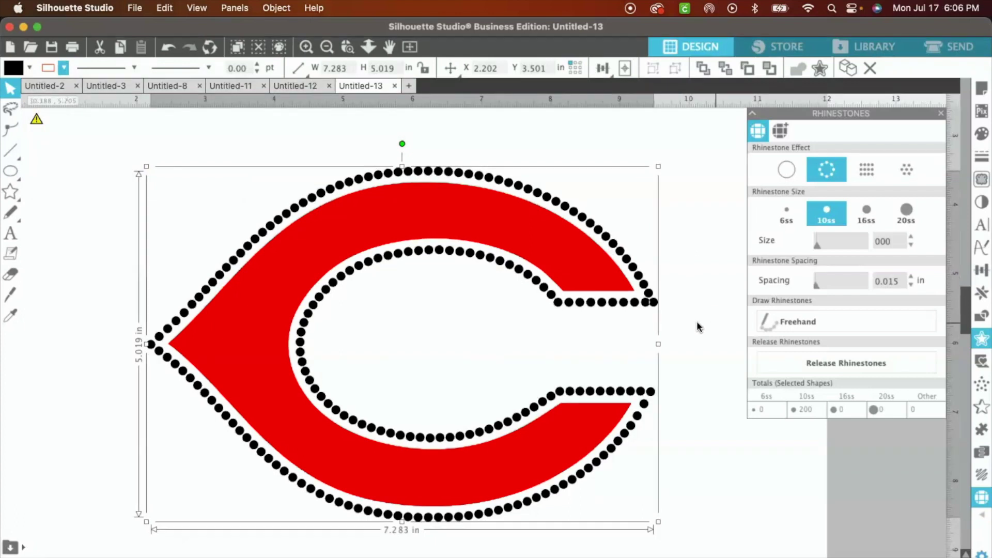
Step: Release the rhinestones of the C outline so each stone can be edited individually
{"action": "scroll", "coordinate": [688, 320], "scroll_direction": "right", "scroll_amount": 1}
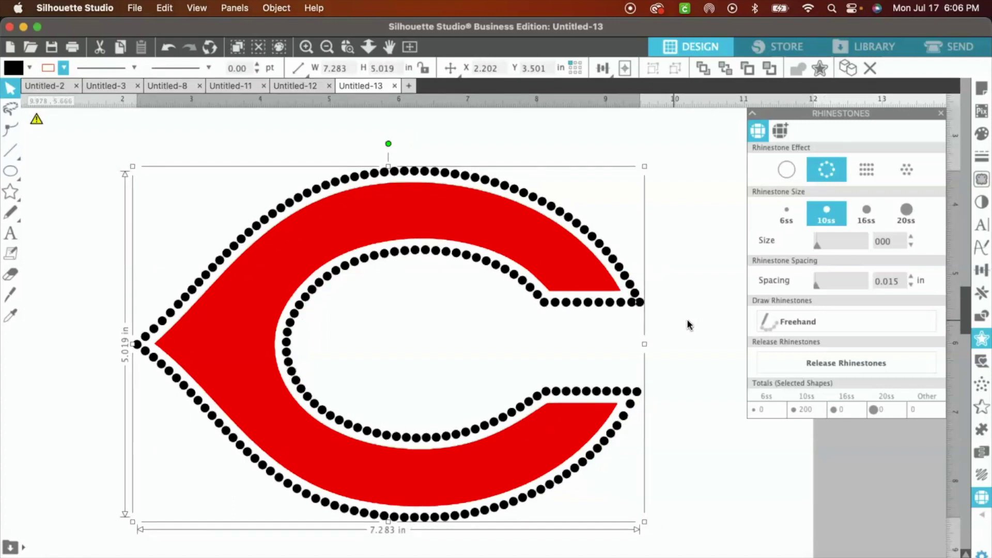
{"action": "scroll", "coordinate": [687, 324], "scroll_direction": "right", "scroll_amount": 2}
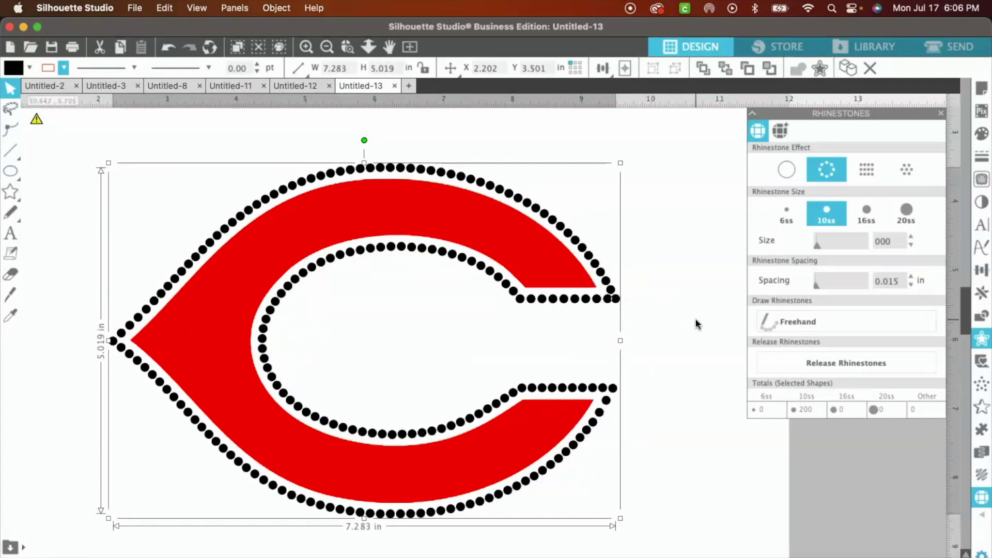
{"action": "left_click", "coordinate": [840, 366]}
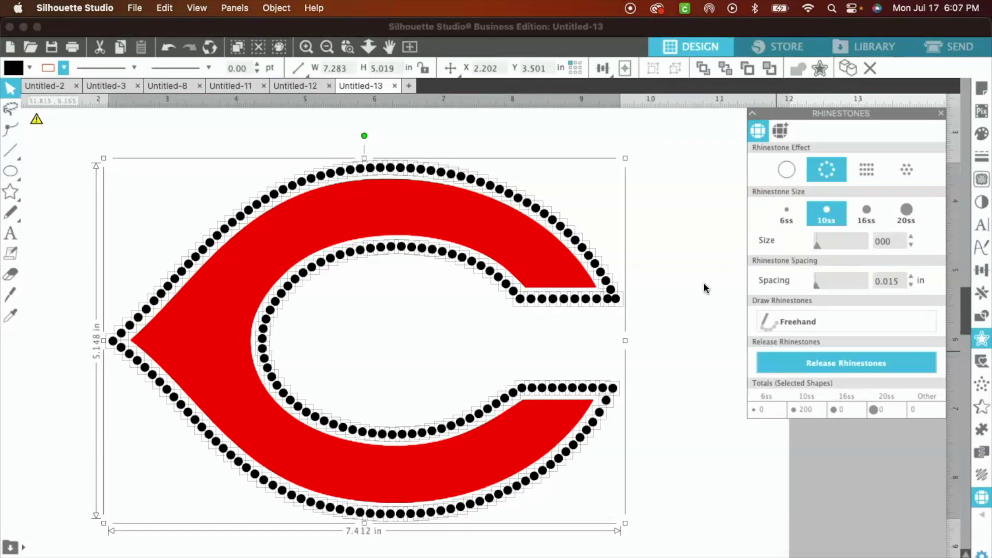
Step: Nudge the rhinestone overlapping the tip stone of the C's upper arm inward along the straight edge
{"action": "left_click", "coordinate": [305, 50]}
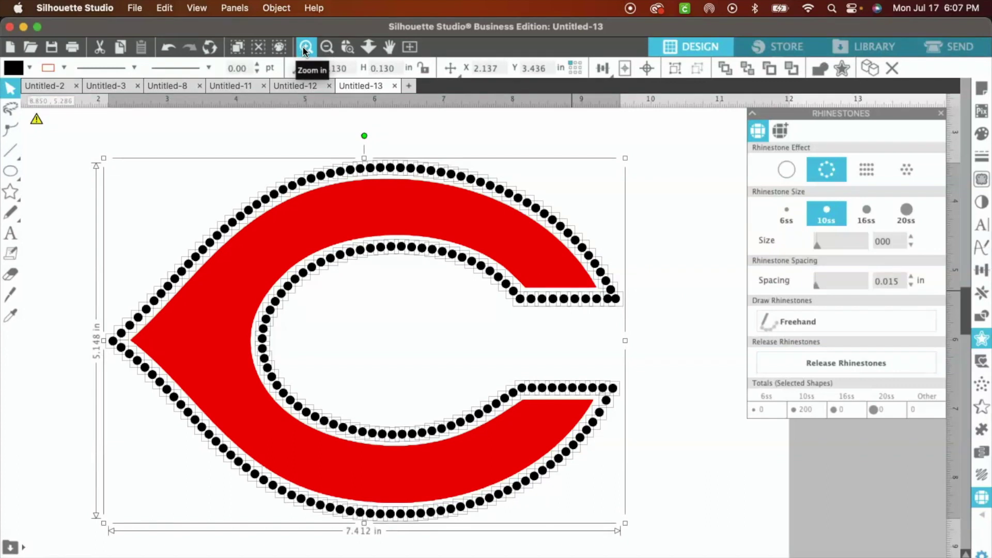
{"action": "left_click", "coordinate": [305, 49]}
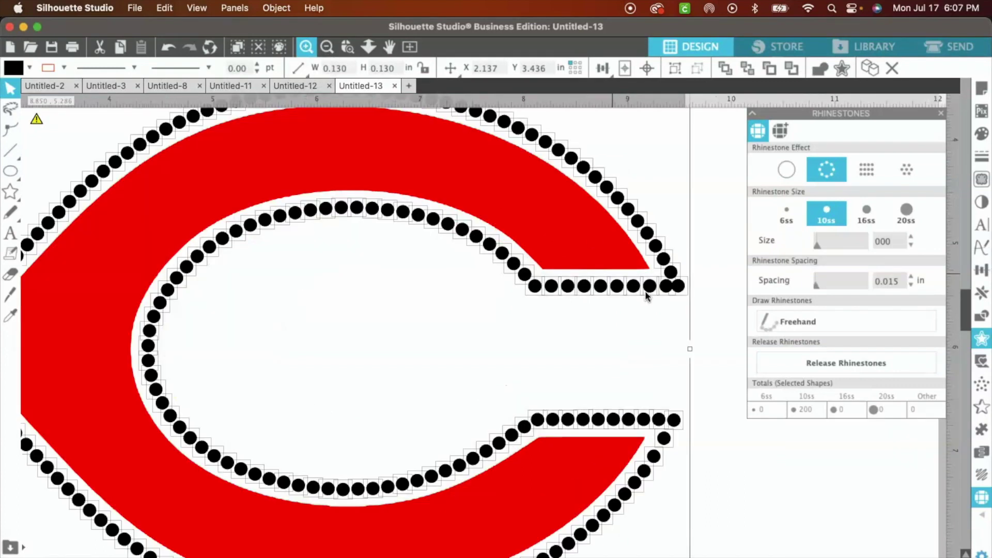
{"action": "scroll", "coordinate": [667, 318], "scroll_direction": "up", "scroll_amount": 1}
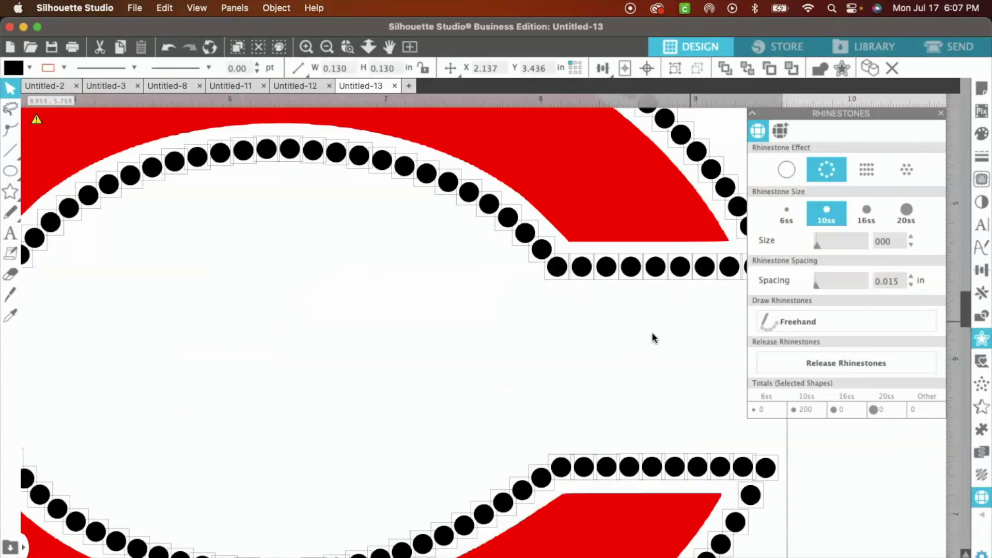
{"action": "scroll", "coordinate": [653, 335], "scroll_direction": "right", "scroll_amount": 3}
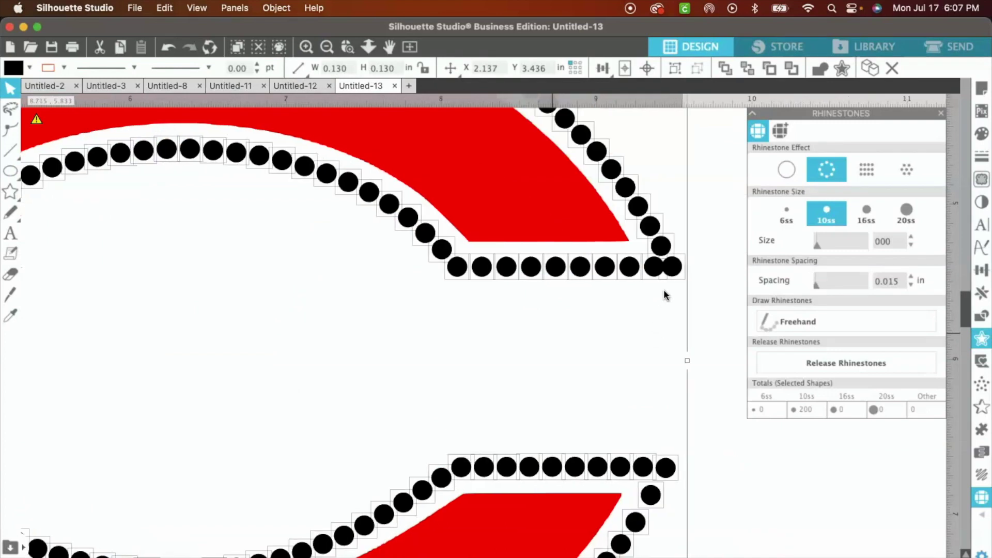
{"action": "scroll", "coordinate": [678, 277], "scroll_direction": "right", "scroll_amount": 1}
{"action": "left_click", "coordinate": [614, 268]}
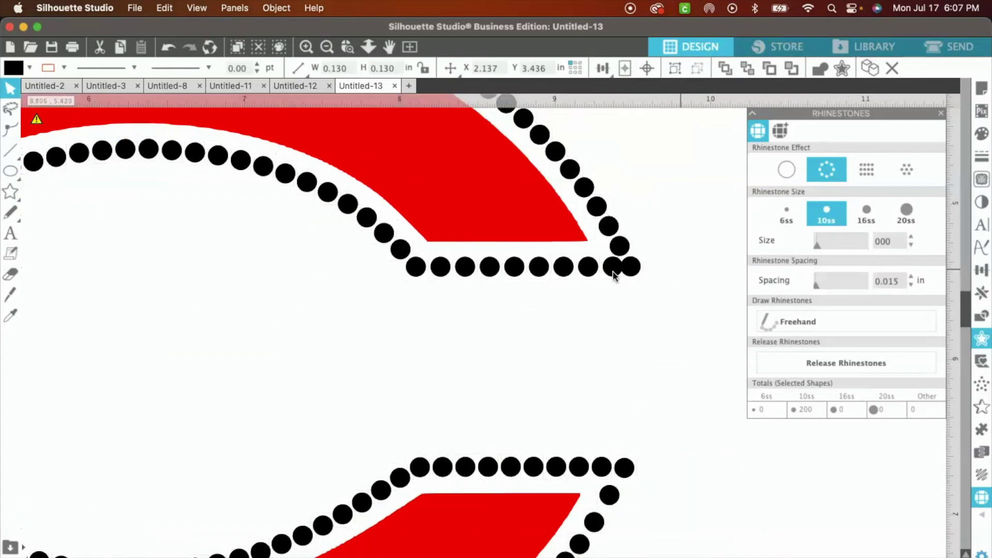
{"action": "left_click", "coordinate": [613, 274]}
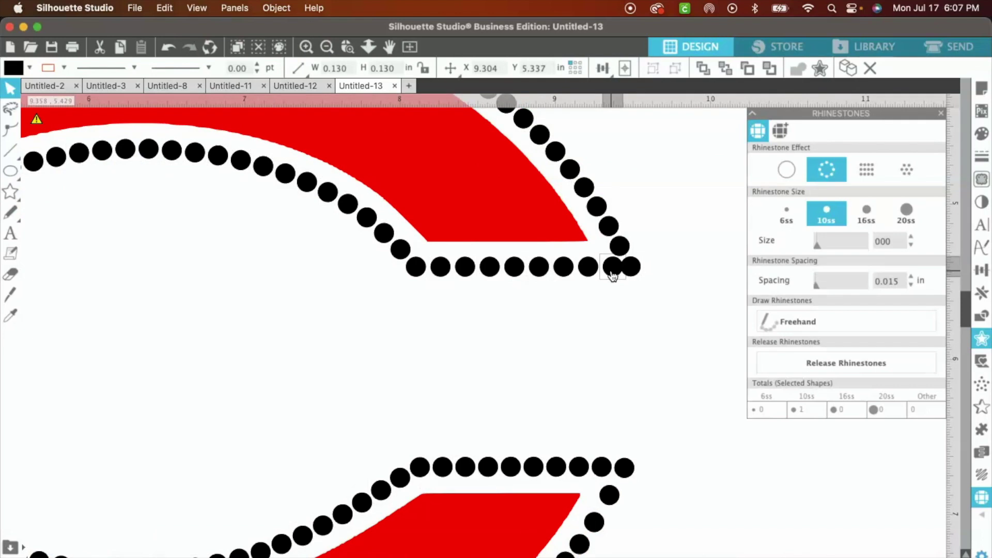
{"action": "key", "text": "Left"}
{"action": "key", "text": "Left"}
{"action": "key", "text": "Left"}
{"action": "key", "text": "Left"}
Step: Nudge the neighboring rhinestone on the upper arm's straight edge inward to even out the gaps, and deselect it
{"action": "left_click_drag", "start_coordinate": [613, 274], "coordinate": [592, 273]}
{"action": "key", "text": "Left"}
{"action": "key", "text": "Left"}
{"action": "key", "text": "Left"}
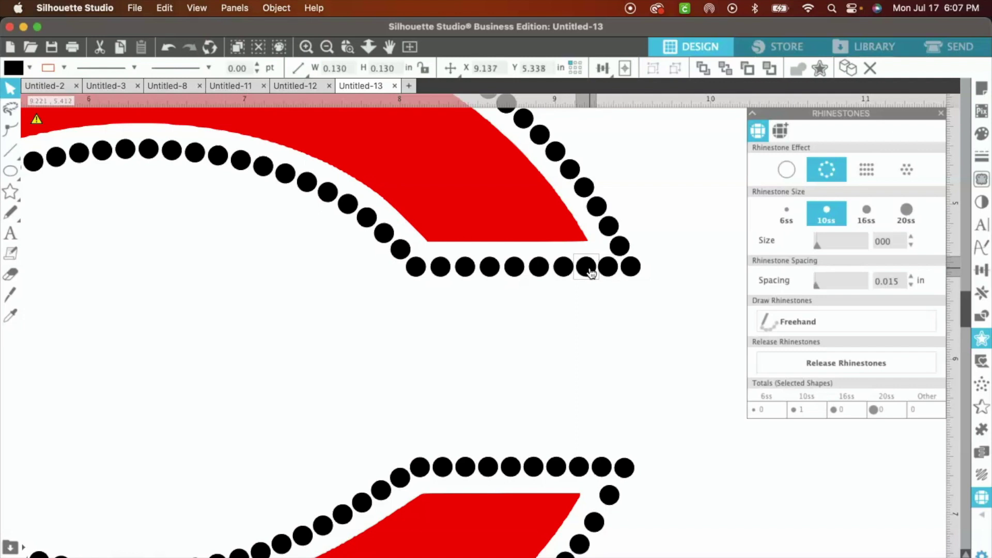
{"action": "left_click", "coordinate": [631, 350]}
Step: Move the rhinestone just below the tip of the C's lower arm closer to the tip stone
{"action": "scroll", "coordinate": [632, 351], "scroll_direction": "down", "scroll_amount": 2}
{"action": "scroll", "coordinate": [633, 353], "scroll_direction": "down", "scroll_amount": 2}
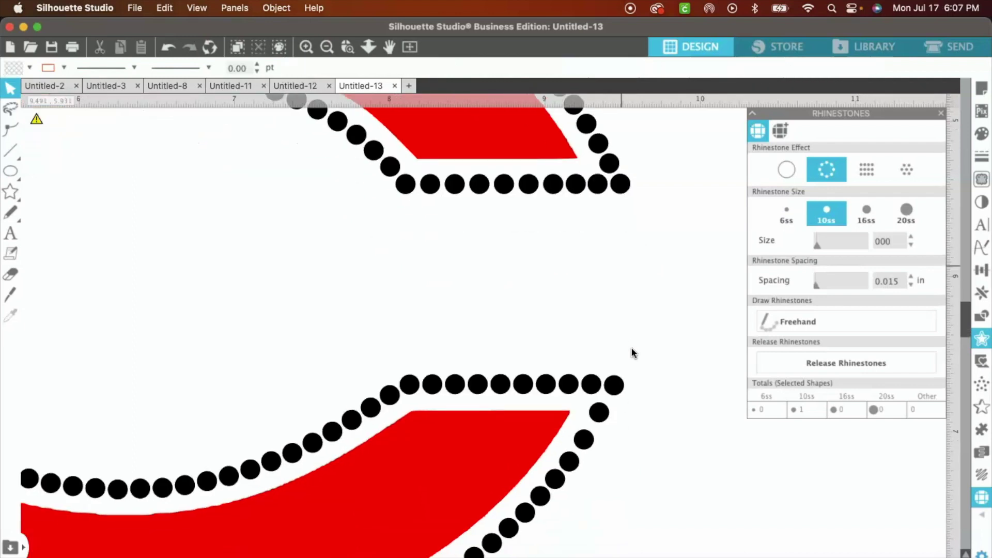
{"action": "left_click", "coordinate": [601, 417]}
{"action": "left_click_drag", "start_coordinate": [603, 413], "coordinate": [605, 410]}
{"action": "left_click_drag", "start_coordinate": [585, 446], "coordinate": [584, 448]}
{"action": "key", "text": "Escape"}
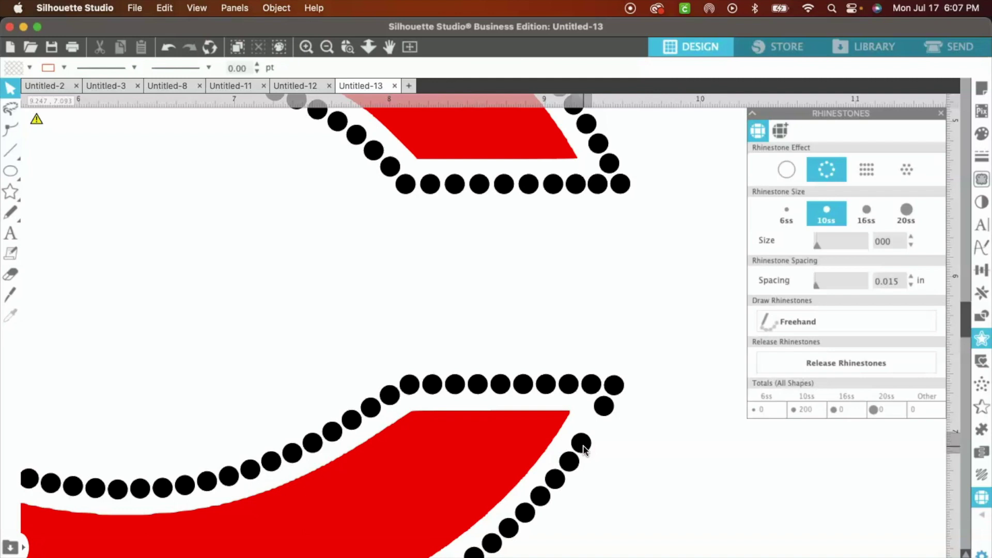
Step: Copy the rhinestone below the gap near the lower arm's tip and arrange the stones to fill the gap evenly
{"action": "right_click", "coordinate": [583, 447]}
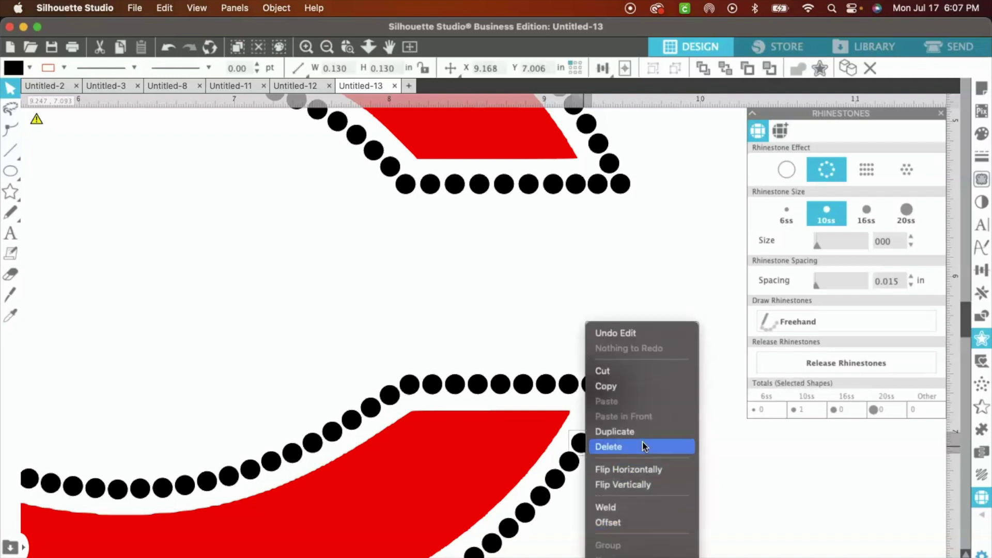
{"action": "left_click", "coordinate": [731, 469]}
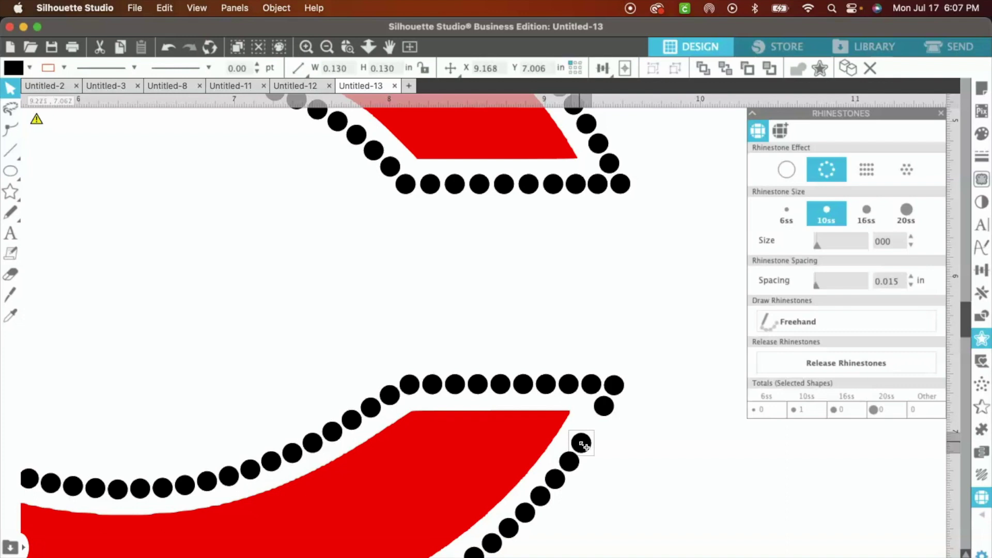
{"action": "left_click_drag", "start_coordinate": [583, 446], "coordinate": [608, 410]}
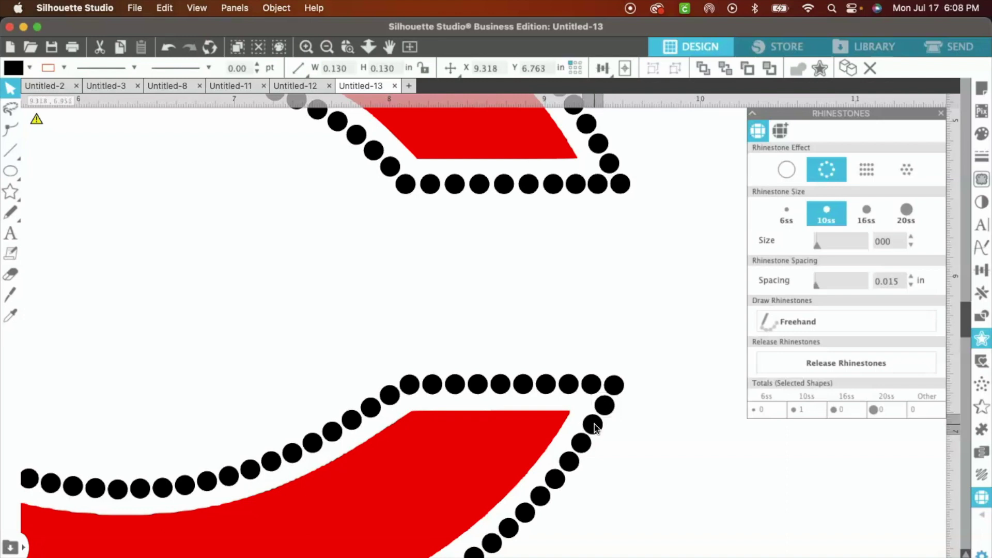
{"action": "left_click", "coordinate": [594, 426]}
Step: Bring the whole C design into view and open the Select by Color options
{"action": "scroll", "coordinate": [573, 461], "scroll_direction": "down", "scroll_amount": 3}
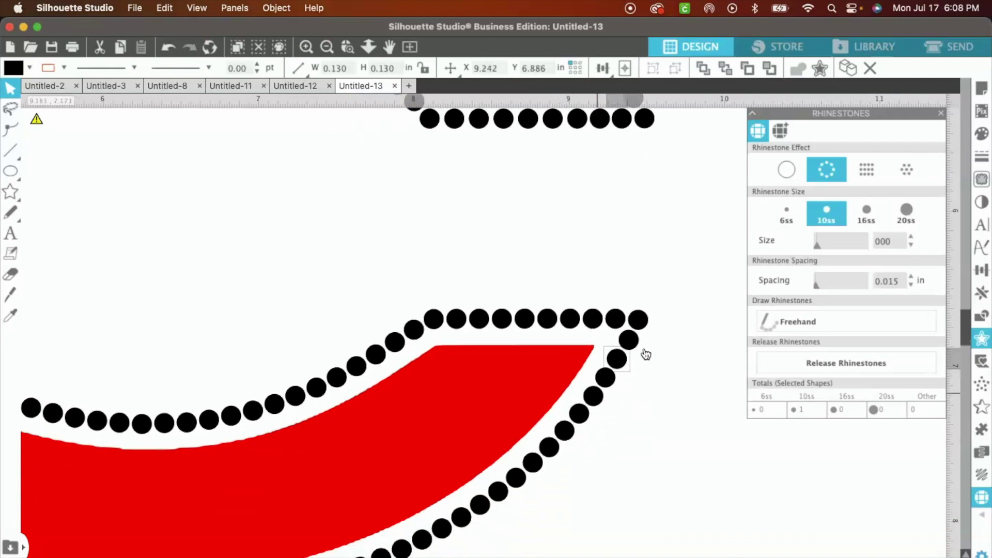
{"action": "scroll", "coordinate": [641, 354], "scroll_direction": "down", "scroll_amount": 2}
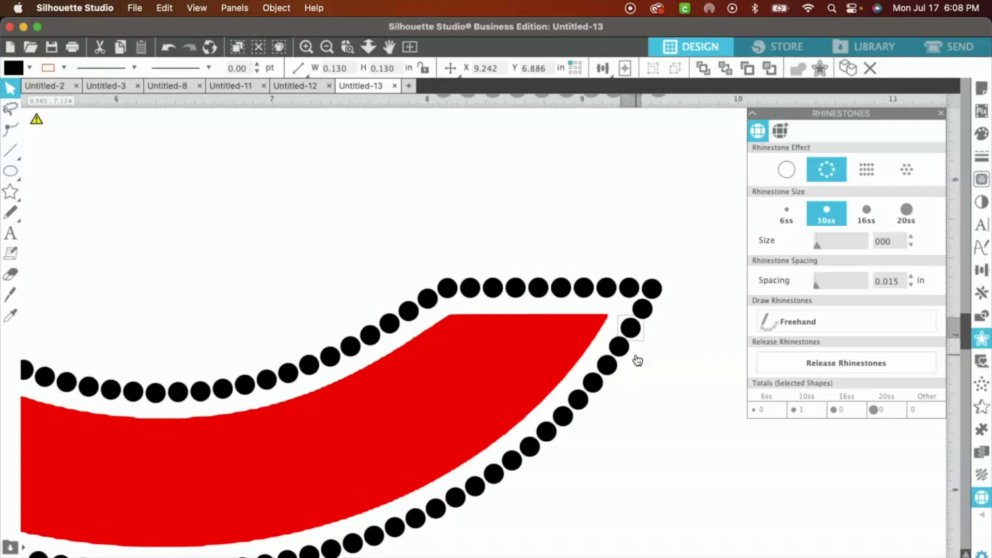
{"action": "left_click", "coordinate": [326, 47]}
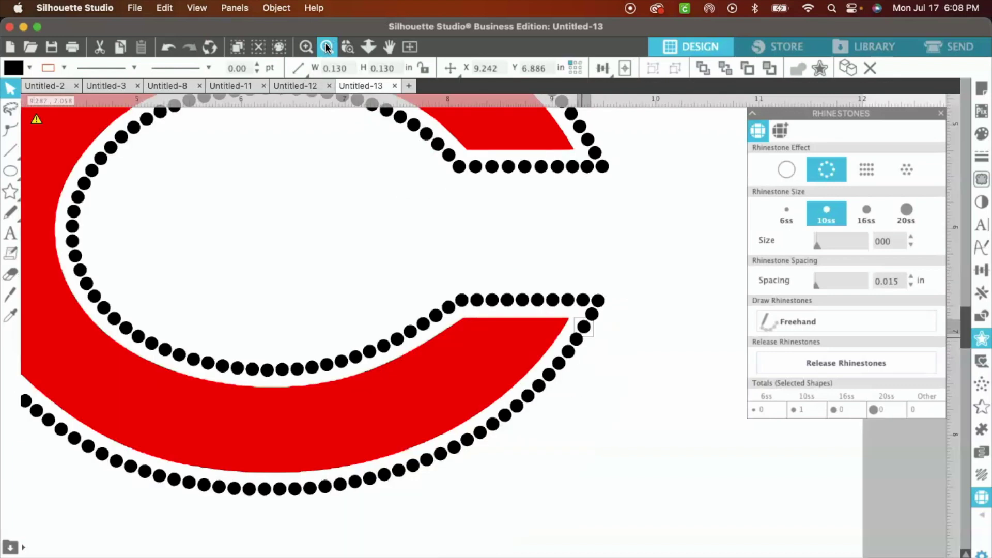
{"action": "left_click", "coordinate": [326, 47]}
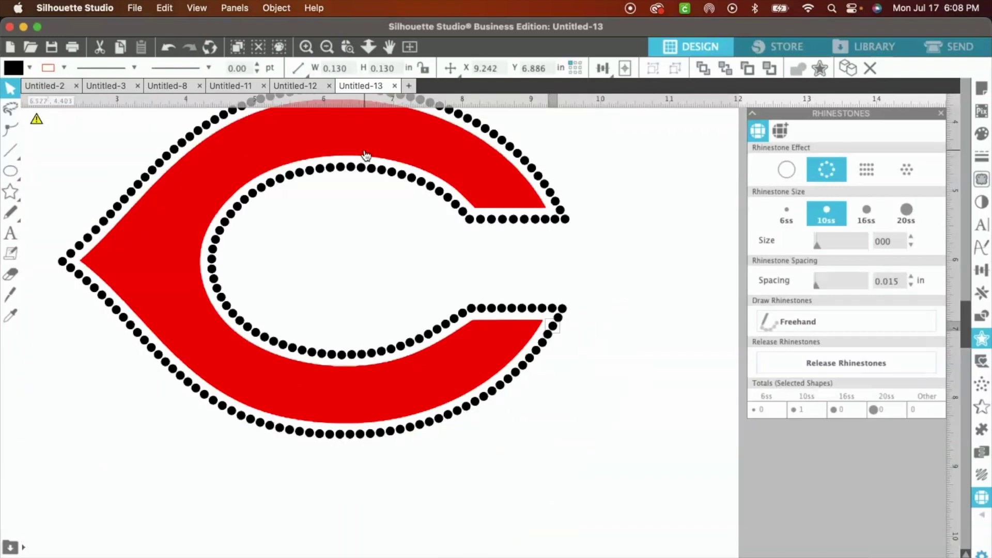
{"action": "scroll", "coordinate": [365, 155], "scroll_direction": "up", "scroll_amount": 3}
{"action": "scroll", "coordinate": [366, 155], "scroll_direction": "up", "scroll_amount": 2}
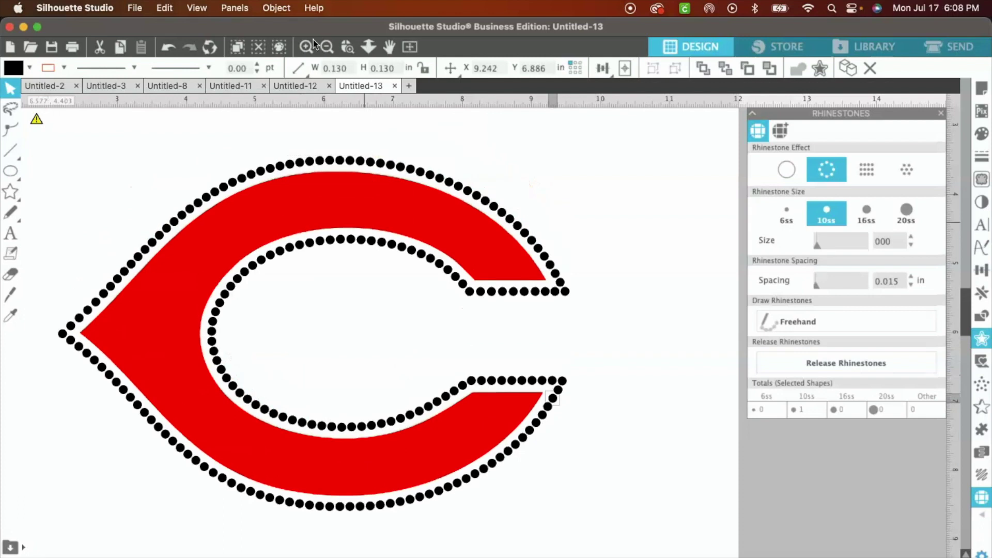
{"action": "left_click", "coordinate": [232, 9]}
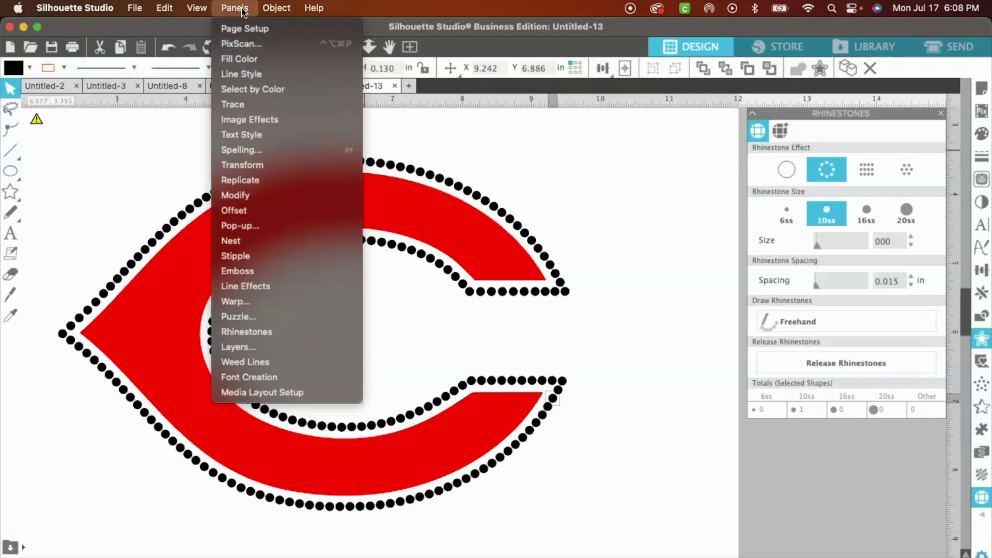
{"action": "left_click", "coordinate": [257, 91]}
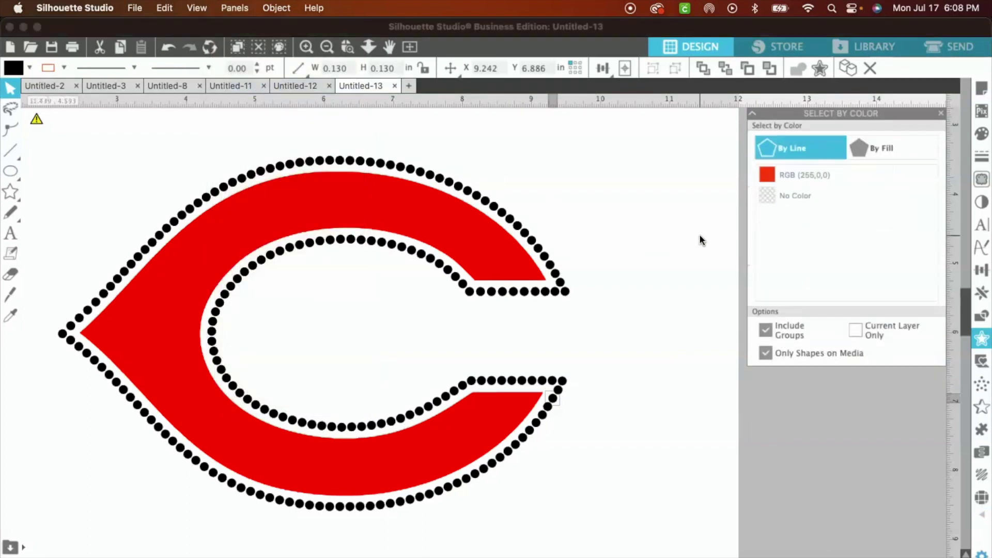
Step: Select all shapes with the black RGB (0,0,0) fill and group the rhinestones together
{"action": "left_click", "coordinate": [876, 150]}
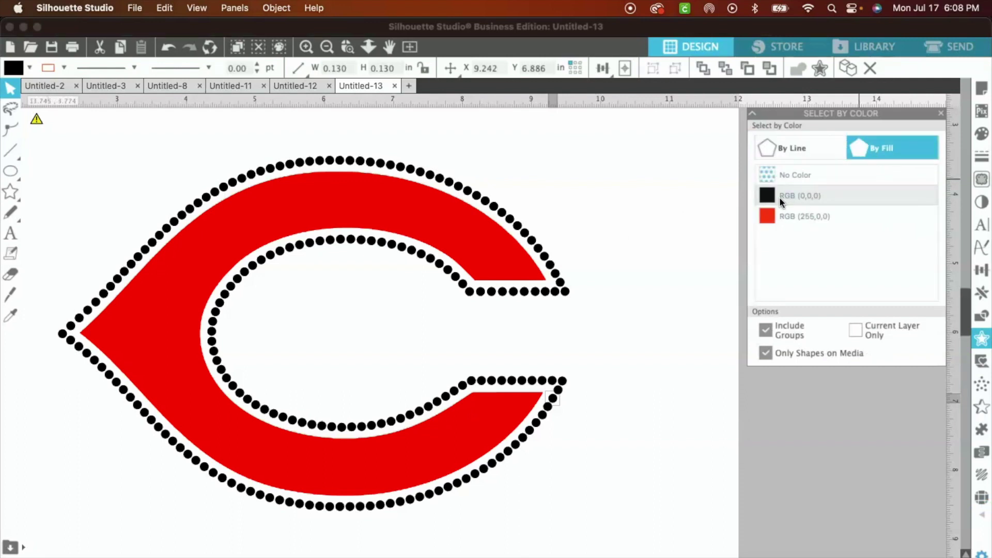
{"action": "left_click", "coordinate": [780, 197]}
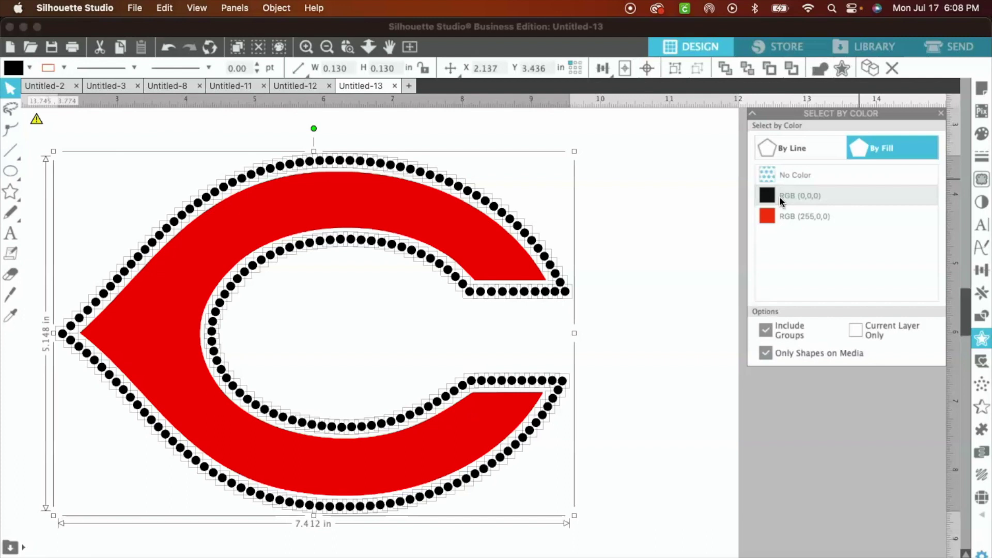
{"action": "left_click", "coordinate": [806, 153]}
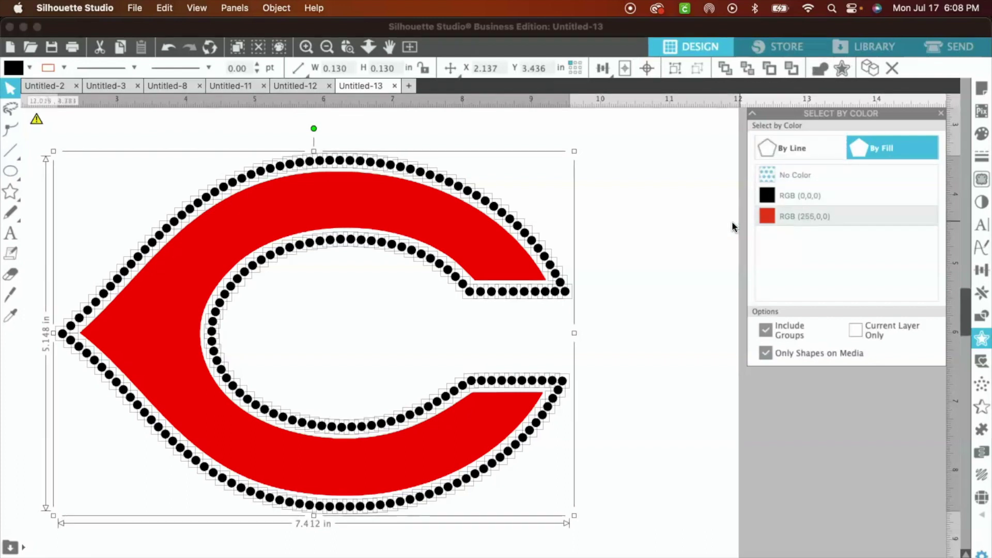
{"action": "right_click", "coordinate": [648, 226]}
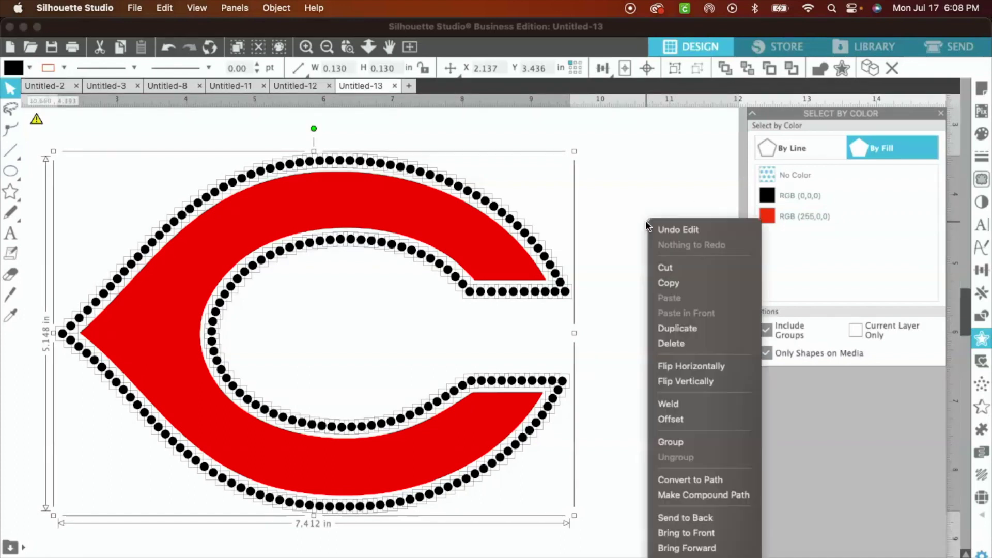
{"action": "left_click", "coordinate": [686, 444]}
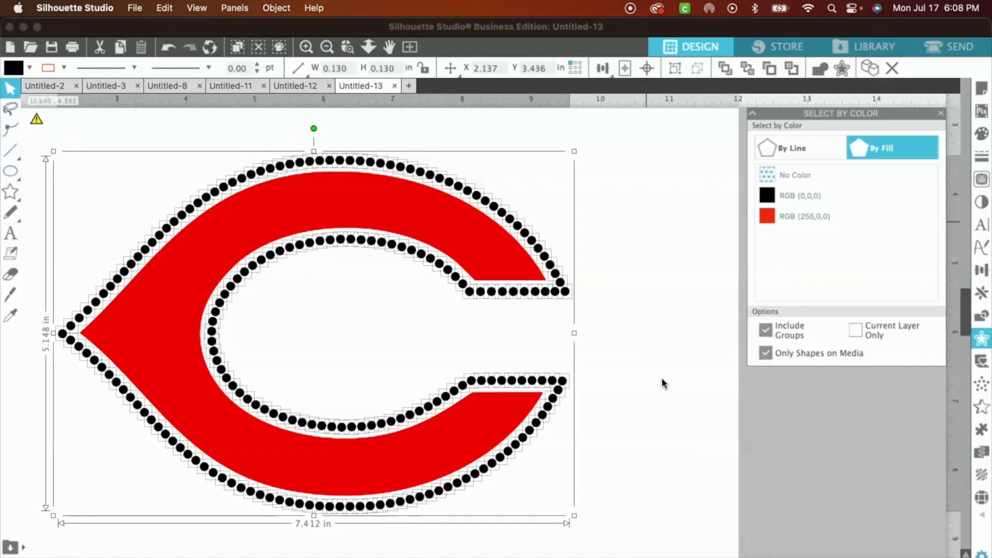
Step: Make the grouped rhinestones a compound path and fill them with black again
{"action": "right_click", "coordinate": [652, 240]}
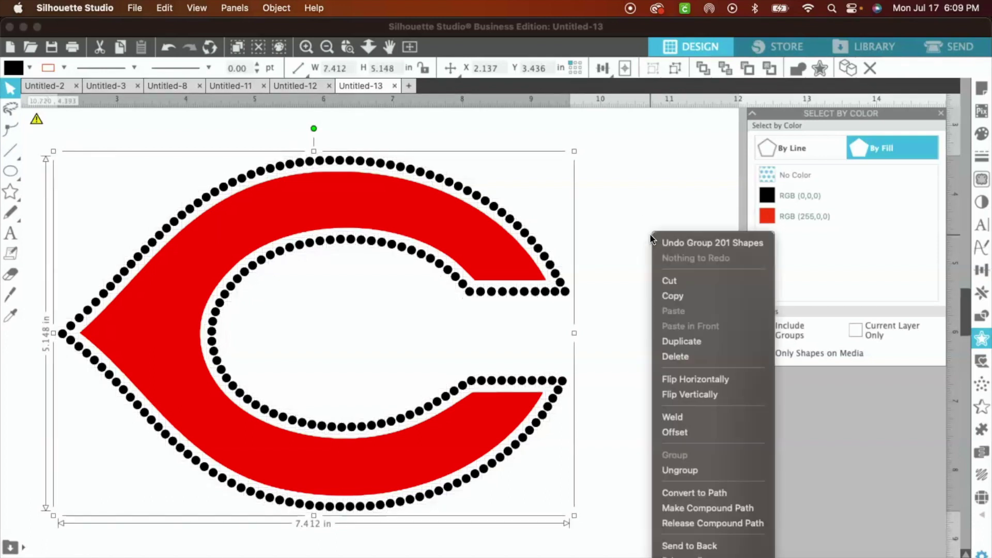
{"action": "left_click", "coordinate": [678, 510]}
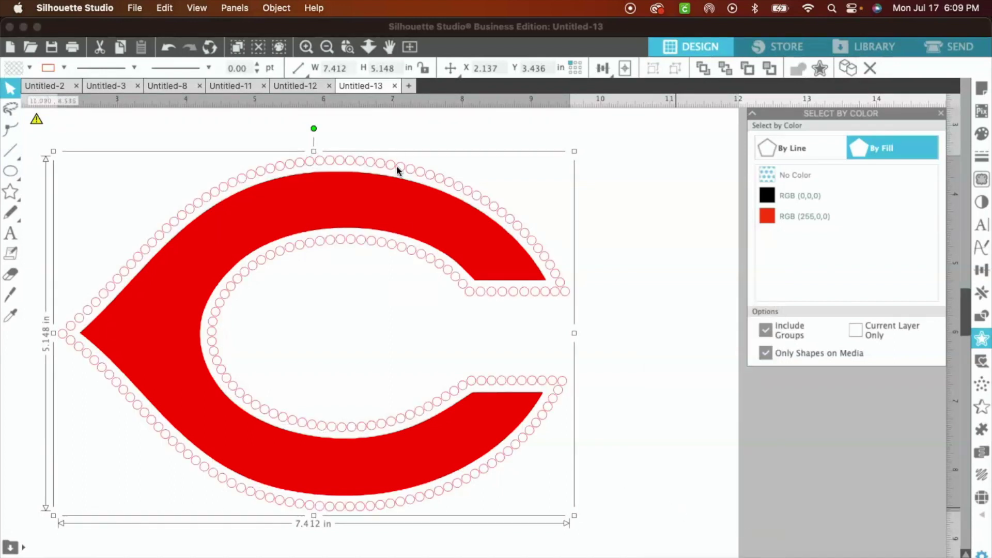
{"action": "left_click", "coordinate": [29, 68]}
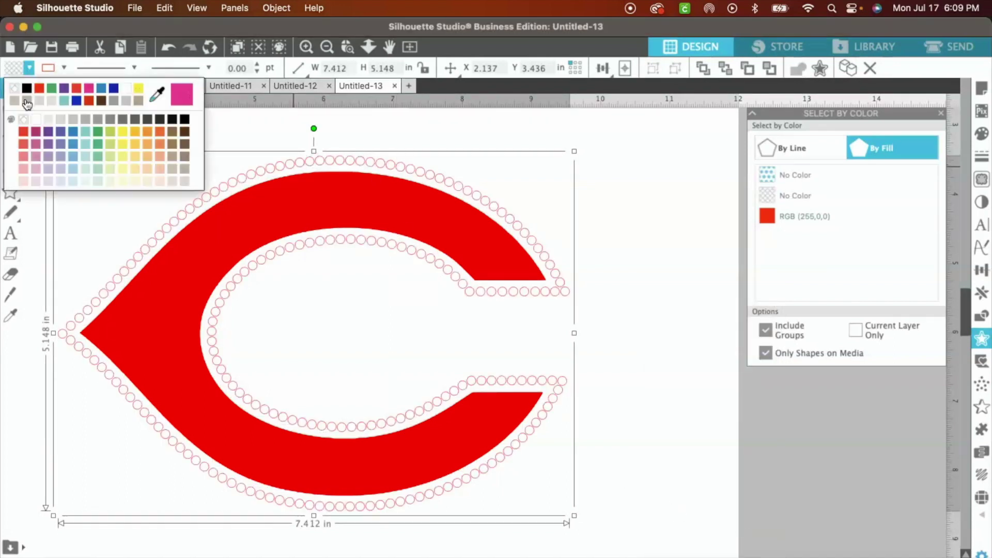
{"action": "left_click", "coordinate": [29, 91]}
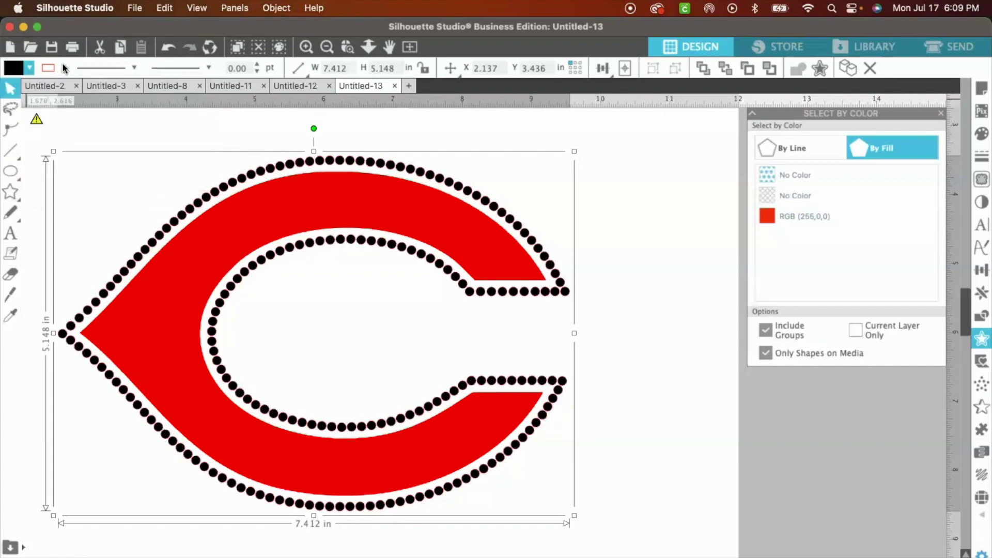
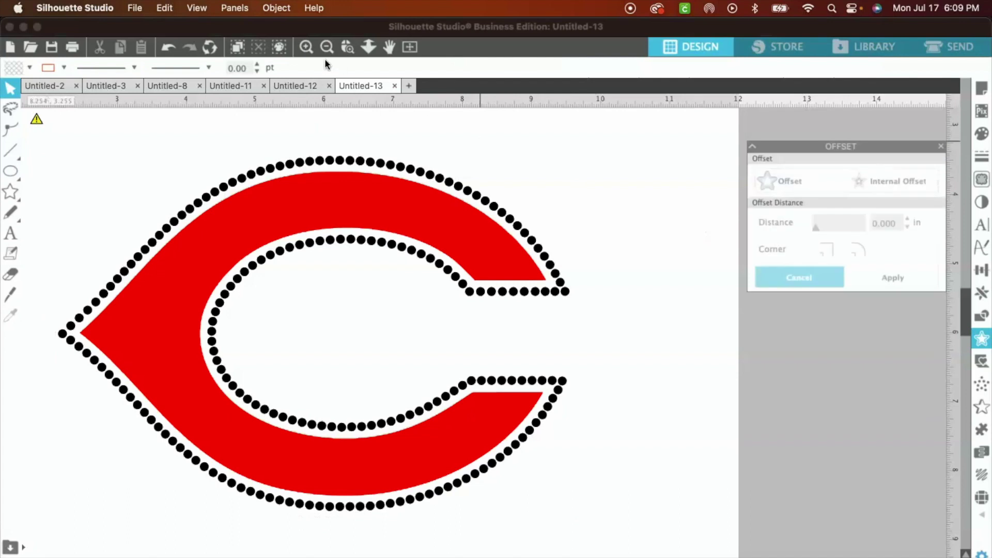
Step: Select the finished red C together with its rhinestone outline, leaving out the original logo beside the page
{"action": "left_click", "coordinate": [324, 49]}
{"action": "left_click", "coordinate": [323, 49]}
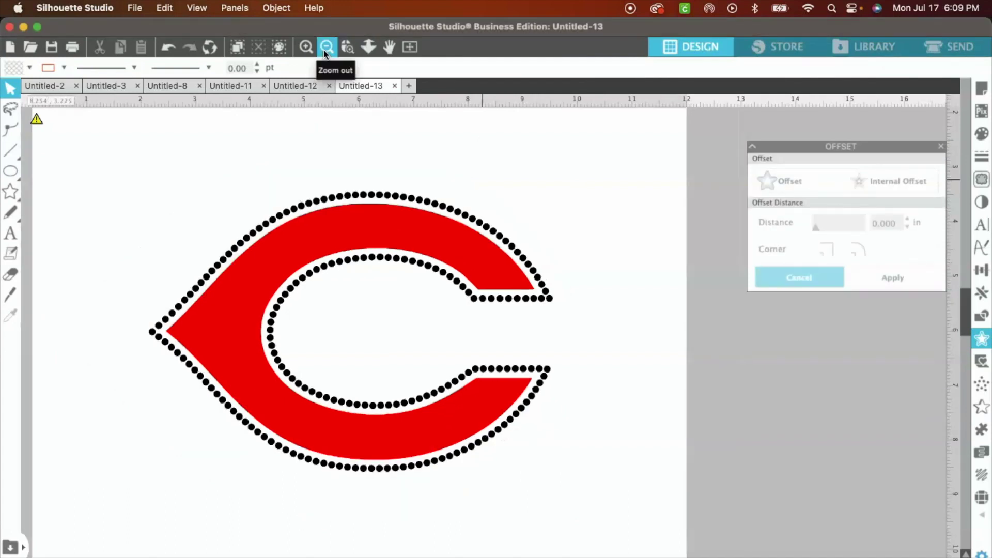
{"action": "left_click", "coordinate": [324, 48]}
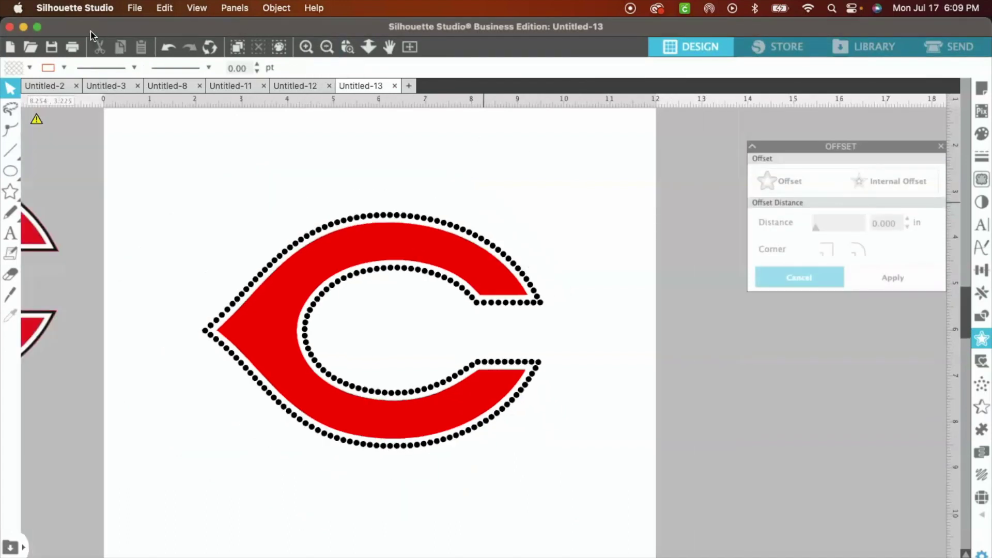
{"action": "scroll", "coordinate": [172, 185], "scroll_direction": "left", "scroll_amount": 1}
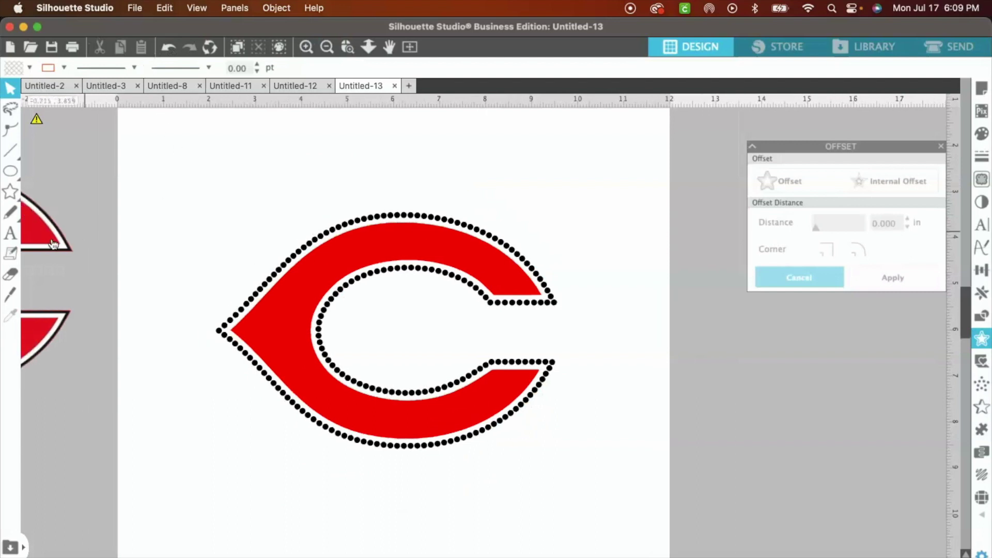
{"action": "left_click_drag", "start_coordinate": [187, 136], "coordinate": [610, 482]}
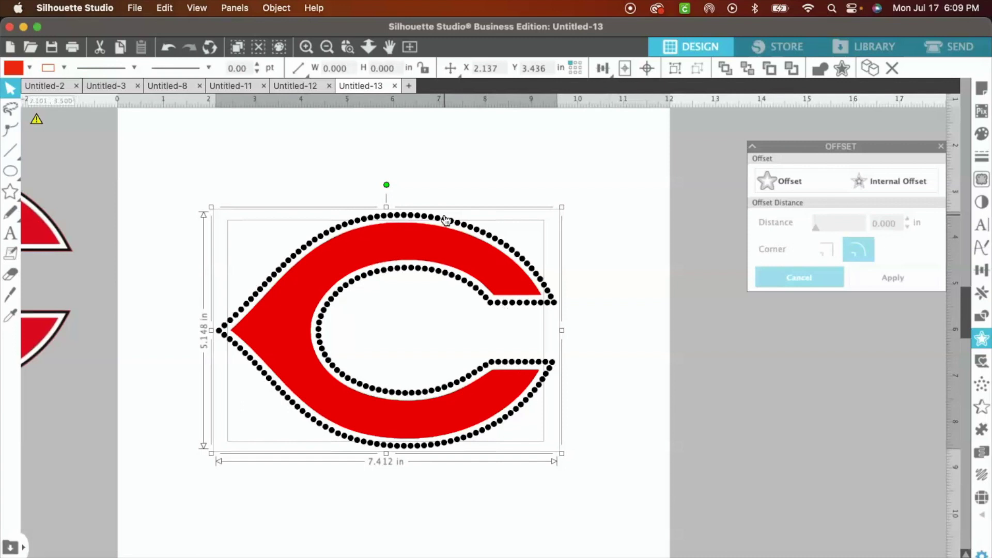
Step: Start saving the selection to the hard drive and name the file "Colonels - ss10 - 7.412W x 5.148H"
{"action": "left_click", "coordinate": [135, 7]}
{"action": "mouse_move", "coordinate": [168, 157]}
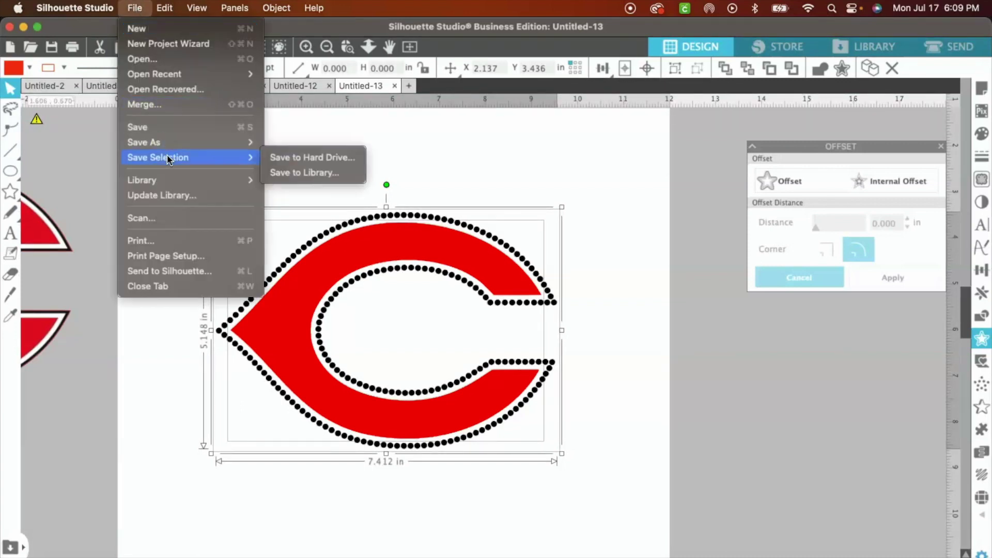
{"action": "left_click", "coordinate": [284, 159]}
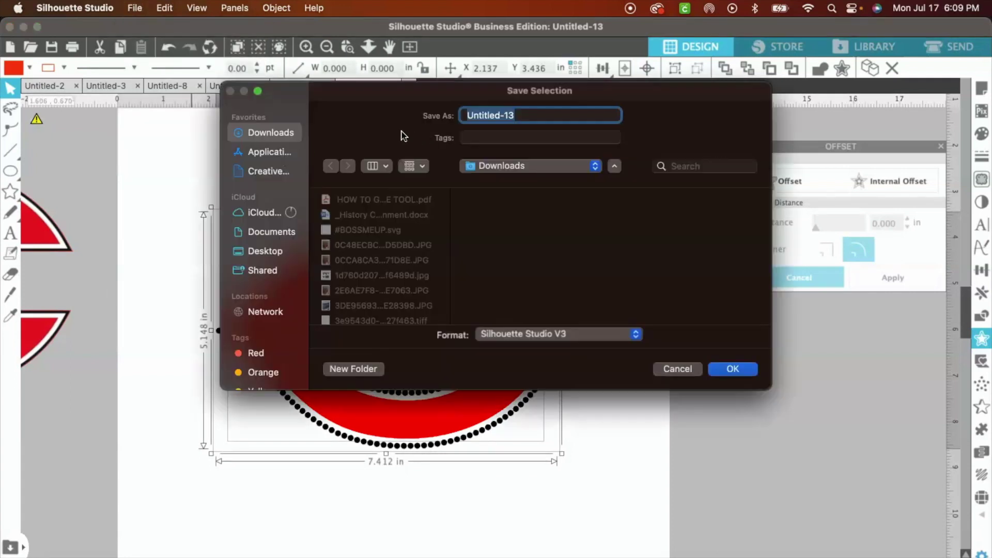
{"action": "left_click_drag", "start_coordinate": [388, 95], "coordinate": [549, 54]}
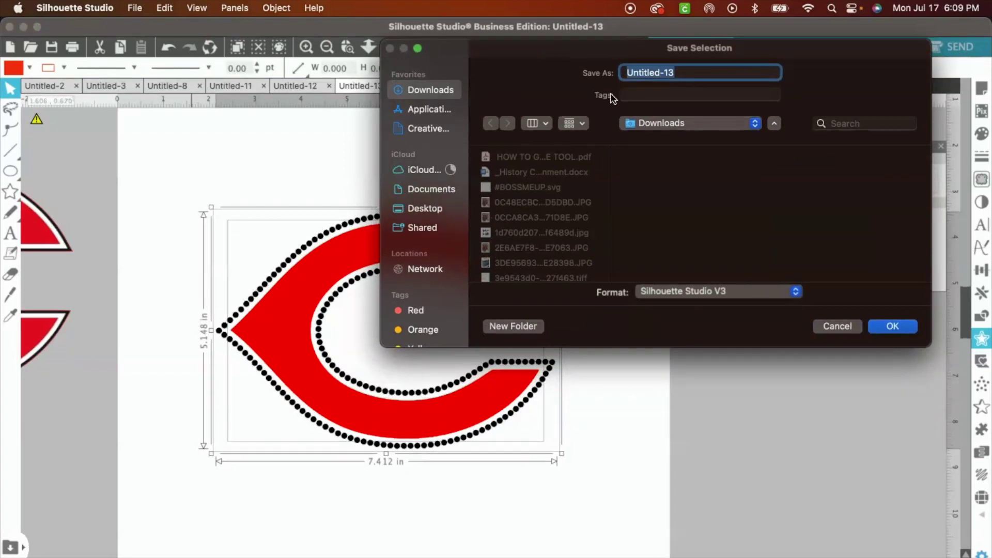
{"action": "type", "text": "Colonels - ss10 - "}
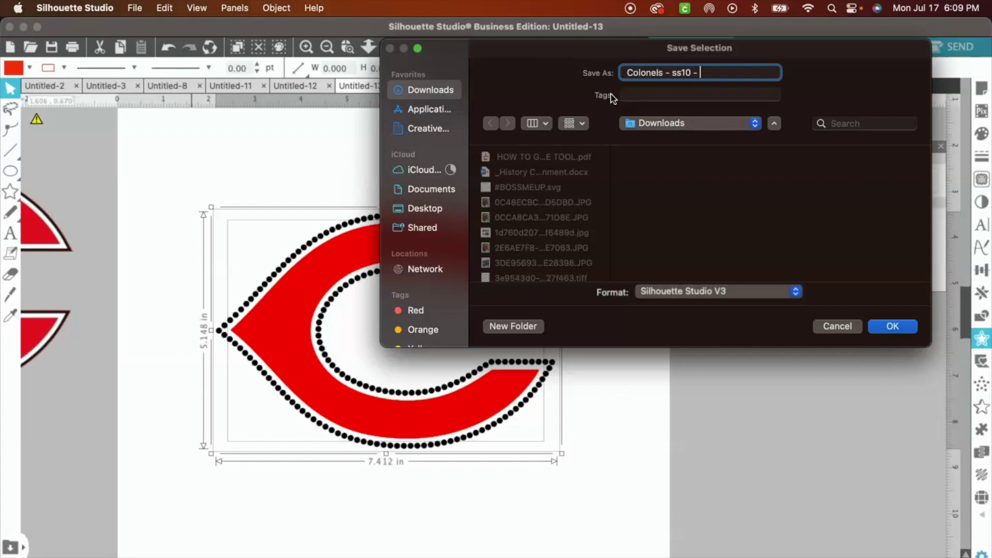
{"action": "type", "text": "7.412W x 5.148H"}
Step: Choose the Documents folder and the SVG format, and save the selected design there
{"action": "left_click", "coordinate": [755, 124]}
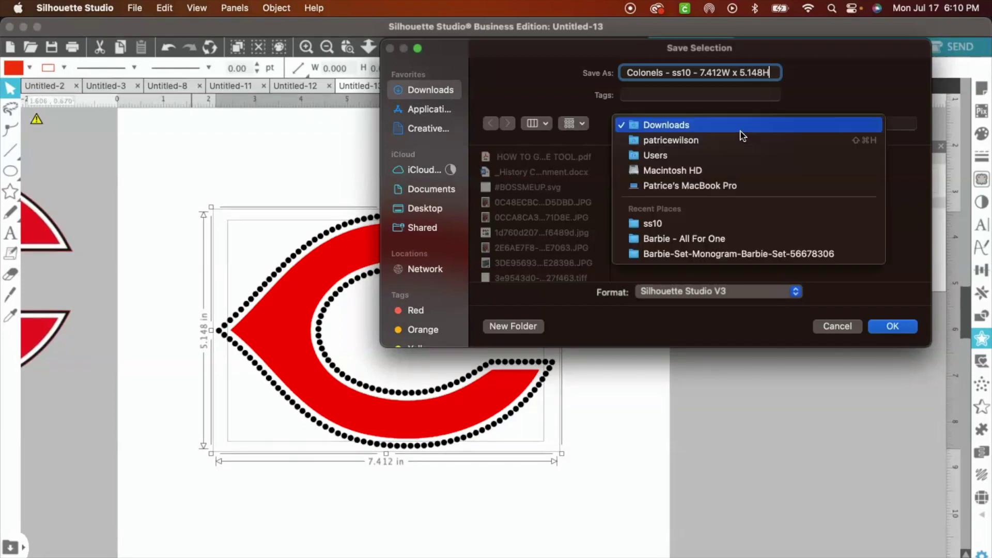
{"action": "left_click", "coordinate": [423, 196]}
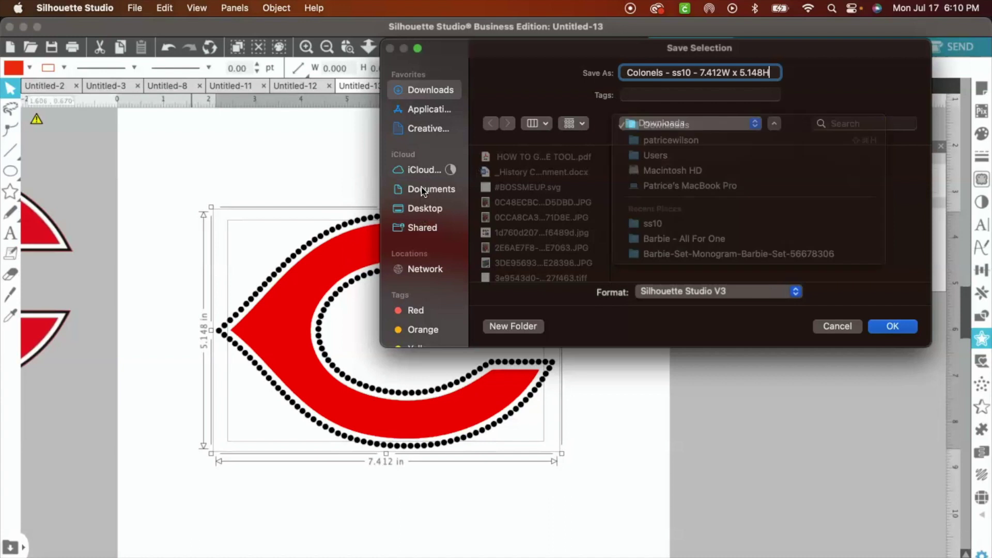
{"action": "left_click", "coordinate": [423, 196]}
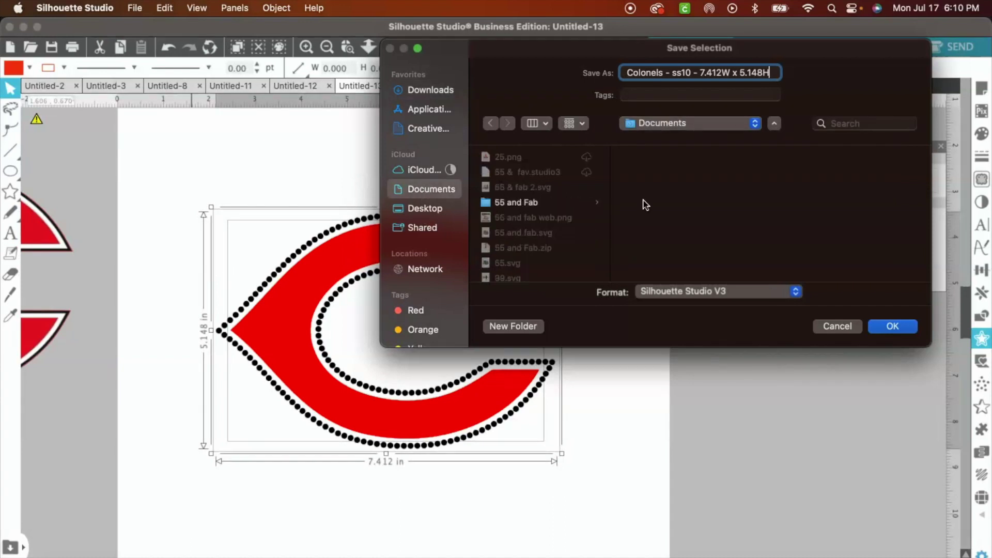
{"action": "left_click", "coordinate": [795, 291]}
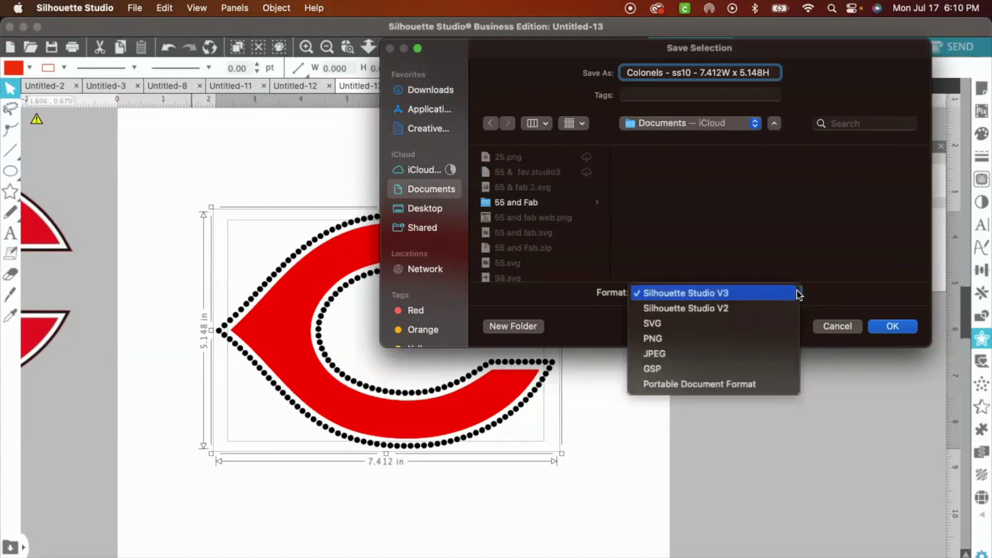
{"action": "left_click", "coordinate": [768, 324]}
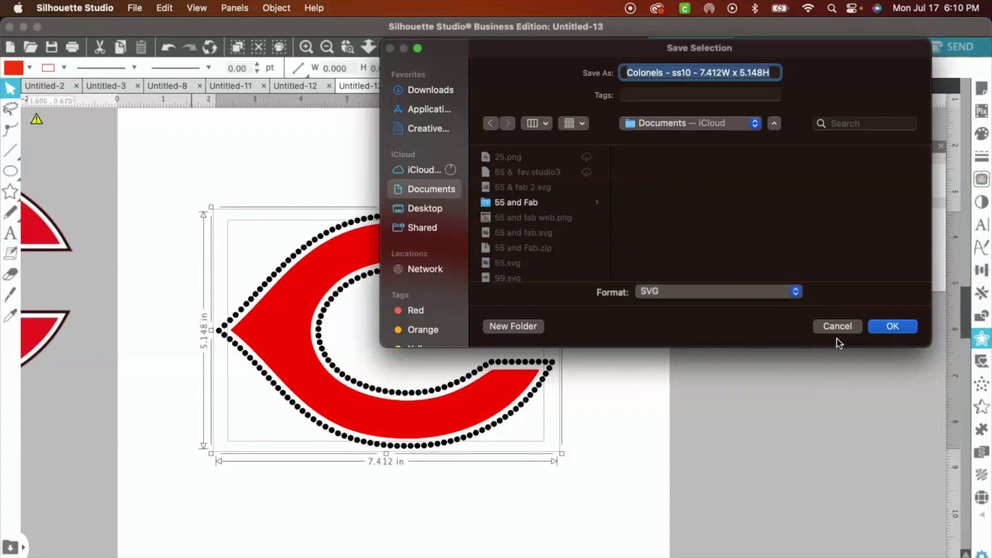
{"action": "left_click", "coordinate": [893, 327]}
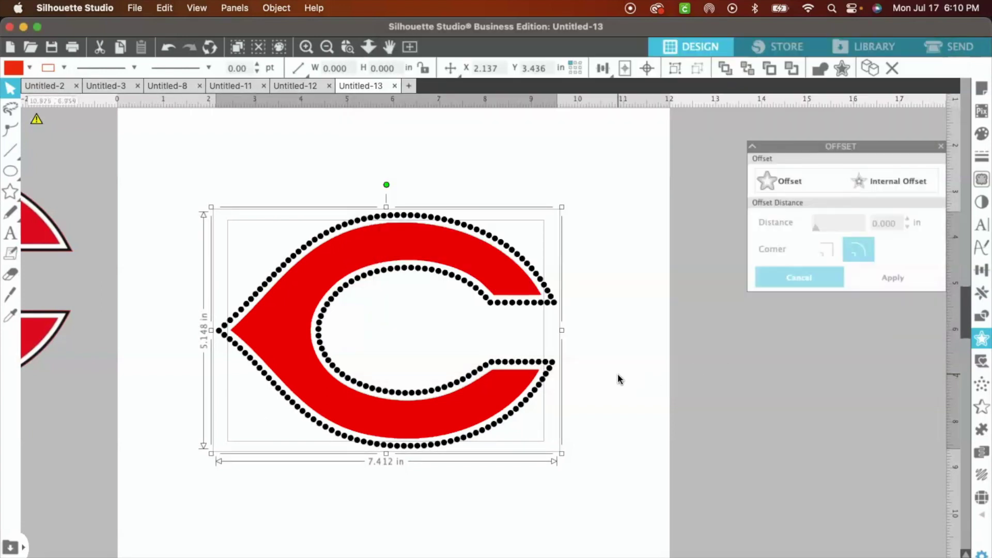
Step: Switch to Cricut Design Space, create a new project and begin an image upload
{"action": "left_click", "coordinate": [207, 549]}
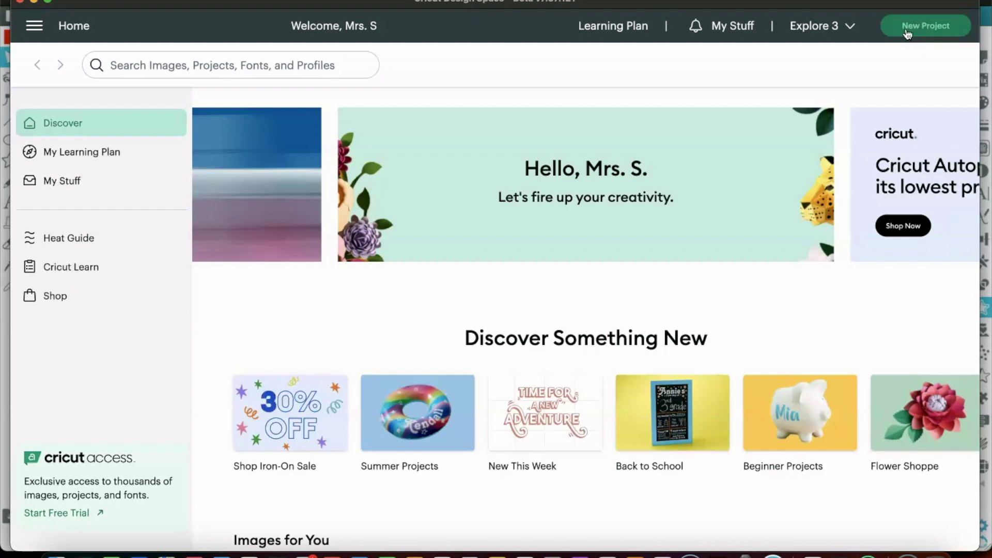
{"action": "left_click", "coordinate": [908, 33]}
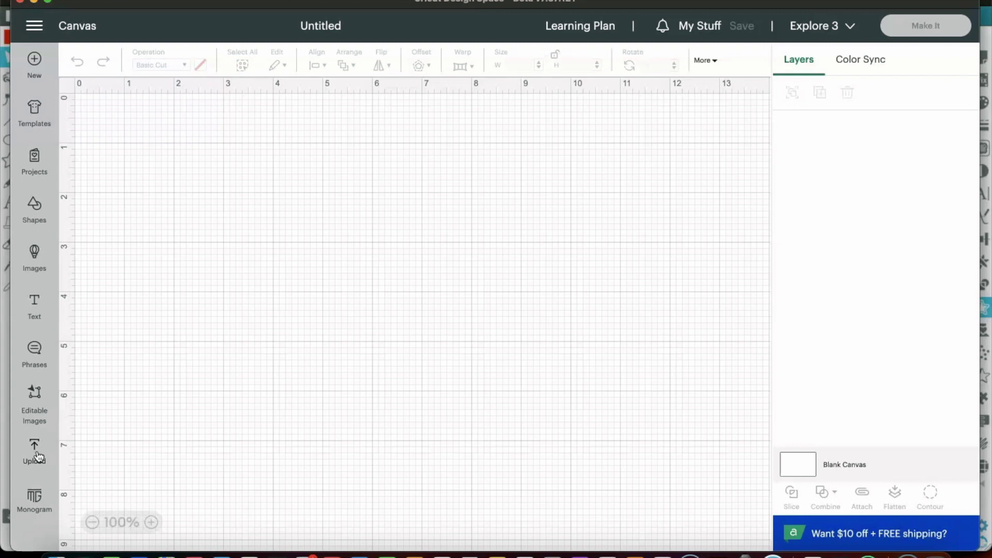
{"action": "left_click", "coordinate": [37, 455]}
{"action": "left_click", "coordinate": [127, 241]}
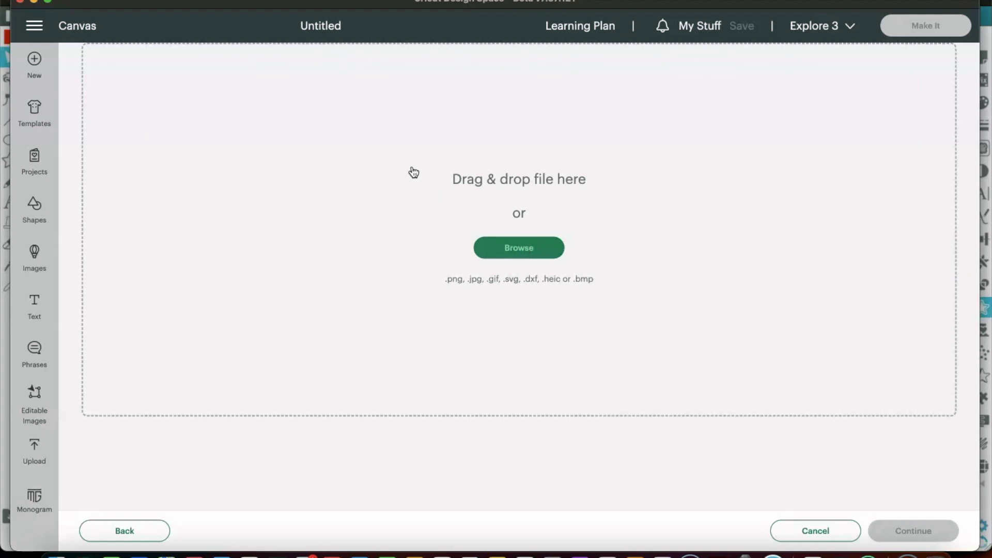
Step: Upload "Colonels - ss10 - 7.412W x 5.148H.svg" from Documents as a cut image and add it to the canvas
{"action": "left_click", "coordinate": [397, 157]}
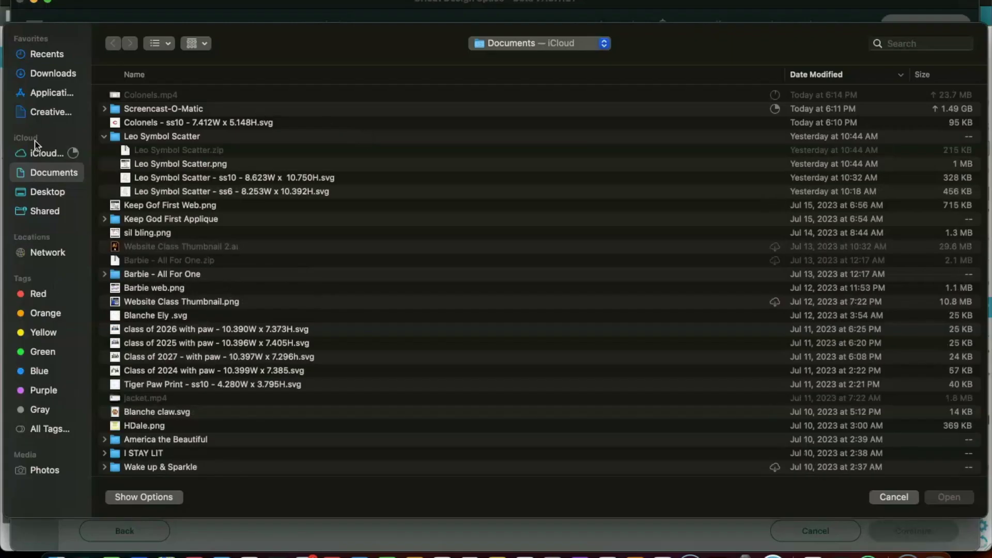
{"action": "left_click", "coordinate": [157, 125]}
{"action": "double_click", "coordinate": [158, 125]}
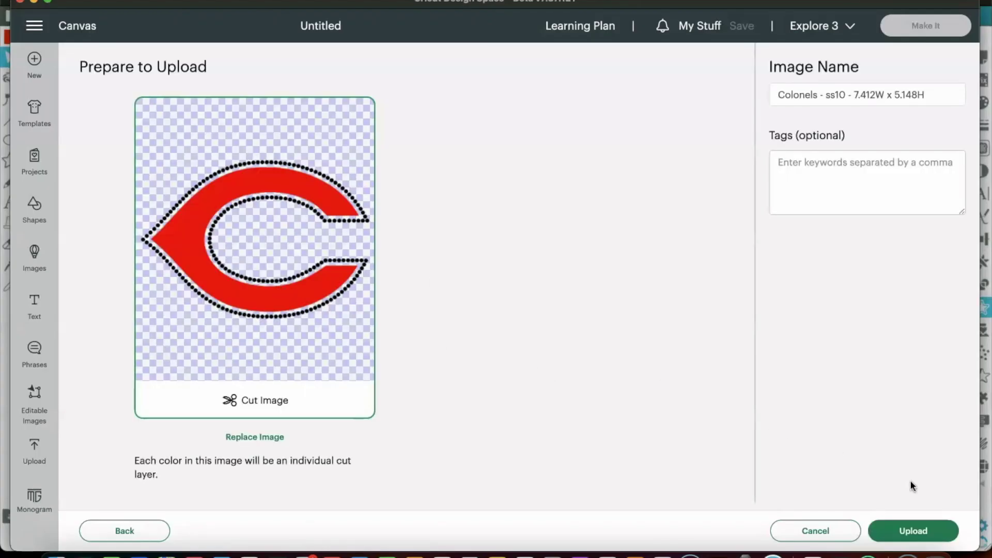
{"action": "left_click", "coordinate": [923, 537]}
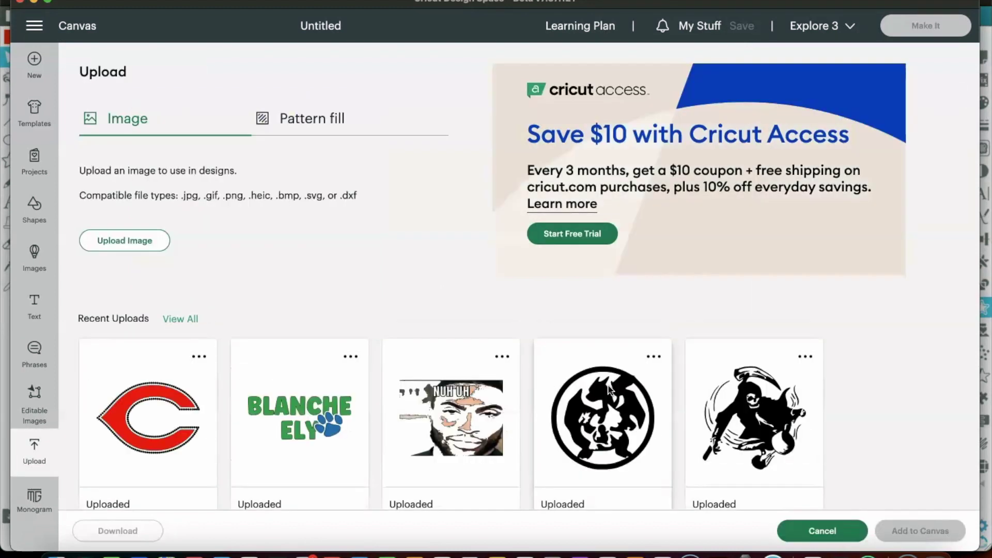
{"action": "left_click", "coordinate": [174, 411]}
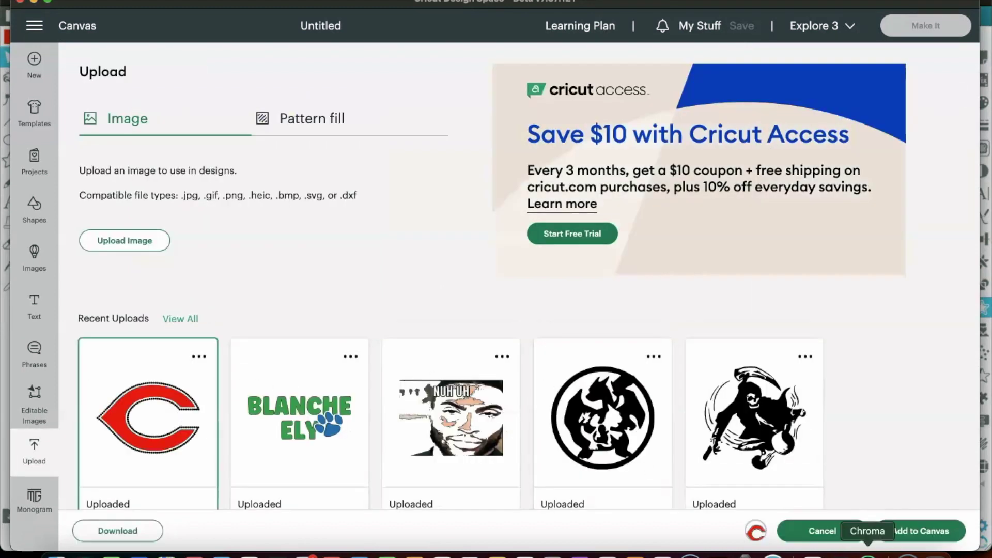
{"action": "left_click", "coordinate": [946, 531]}
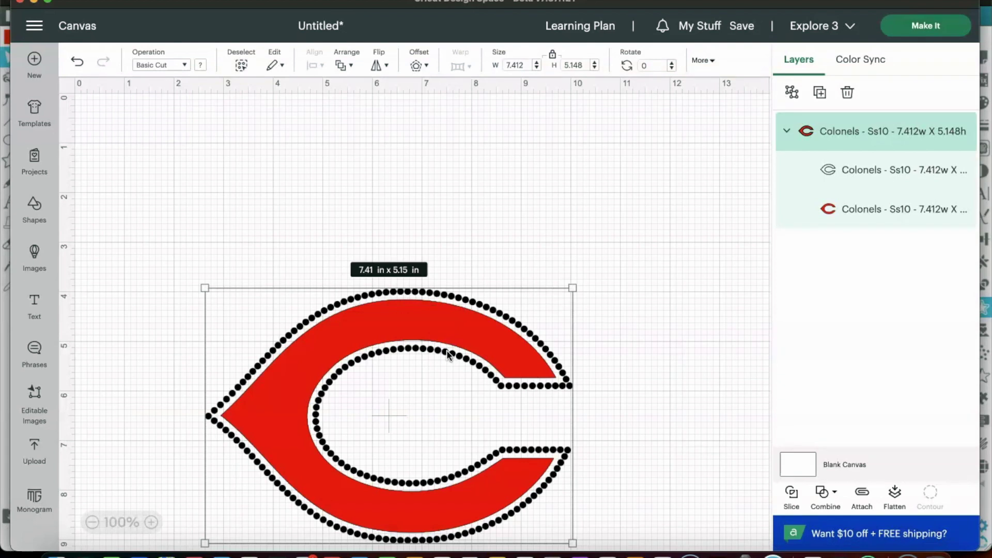
{"action": "scroll", "coordinate": [448, 355], "scroll_direction": "down", "scroll_amount": 3}
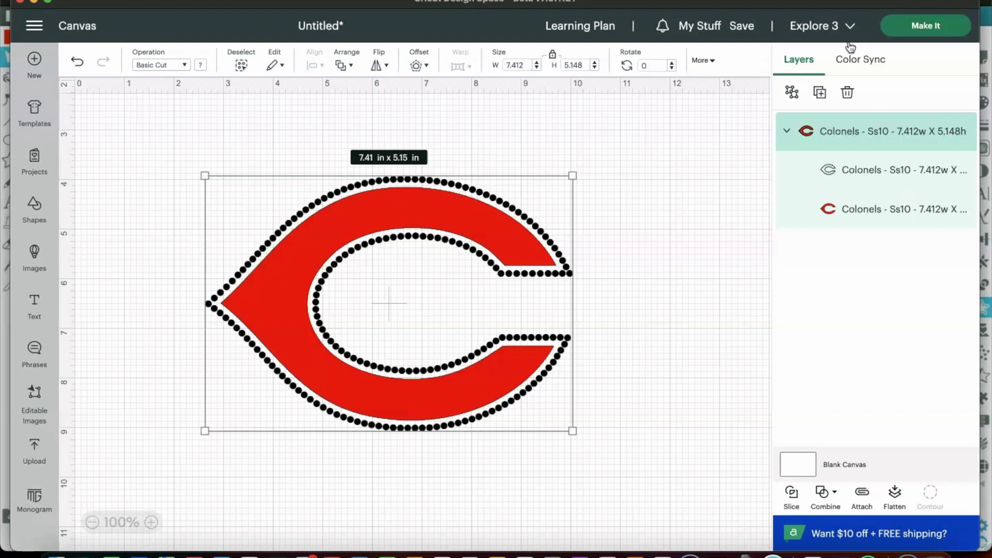
Step: Ungroup the uploaded Colonels design into its rhinestone and red C layers, and deselect everything
{"action": "left_click", "coordinate": [645, 192]}
{"action": "left_click", "coordinate": [490, 212]}
{"action": "left_click", "coordinate": [792, 92]}
{"action": "left_click", "coordinate": [636, 186]}
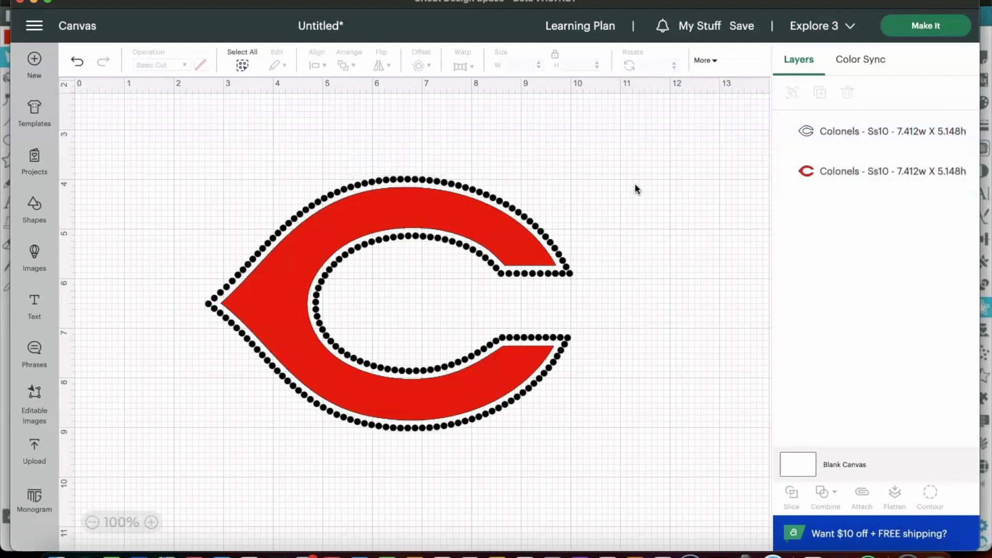
Step: Move the rhinestone outline up and away from the red C, and place the red C below the outline
{"action": "left_click", "coordinate": [446, 216]}
{"action": "left_click_drag", "start_coordinate": [446, 214], "coordinate": [398, 185]}
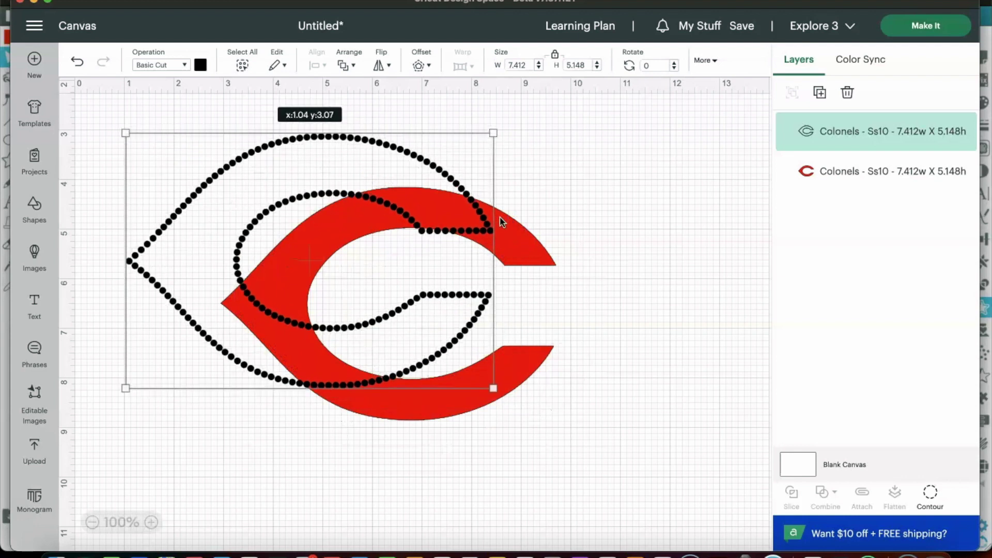
{"action": "left_click", "coordinate": [523, 249]}
{"action": "left_click_drag", "start_coordinate": [523, 250], "coordinate": [437, 458]}
{"action": "scroll", "coordinate": [437, 458], "scroll_direction": "down", "scroll_amount": 2}
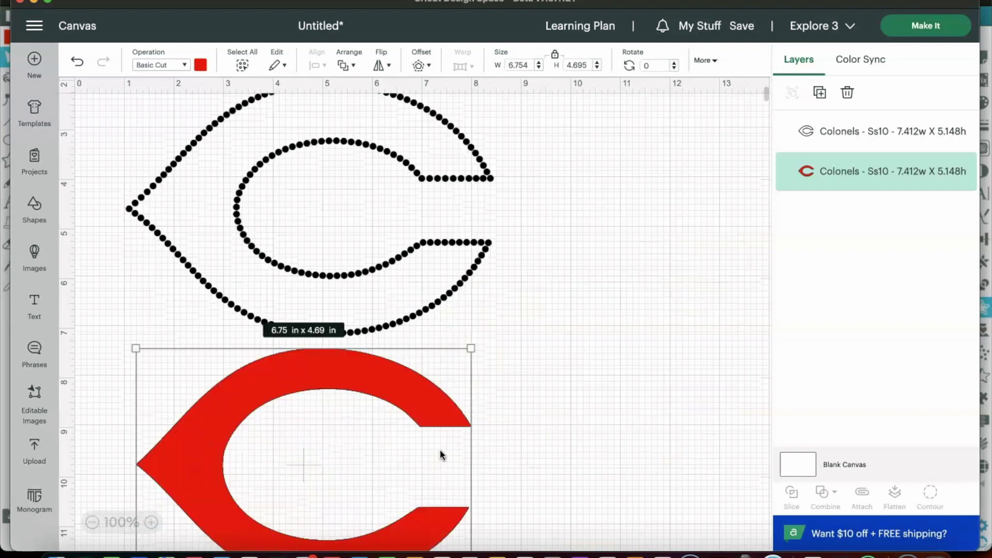
{"action": "scroll", "coordinate": [440, 455], "scroll_direction": "down", "scroll_amount": 2}
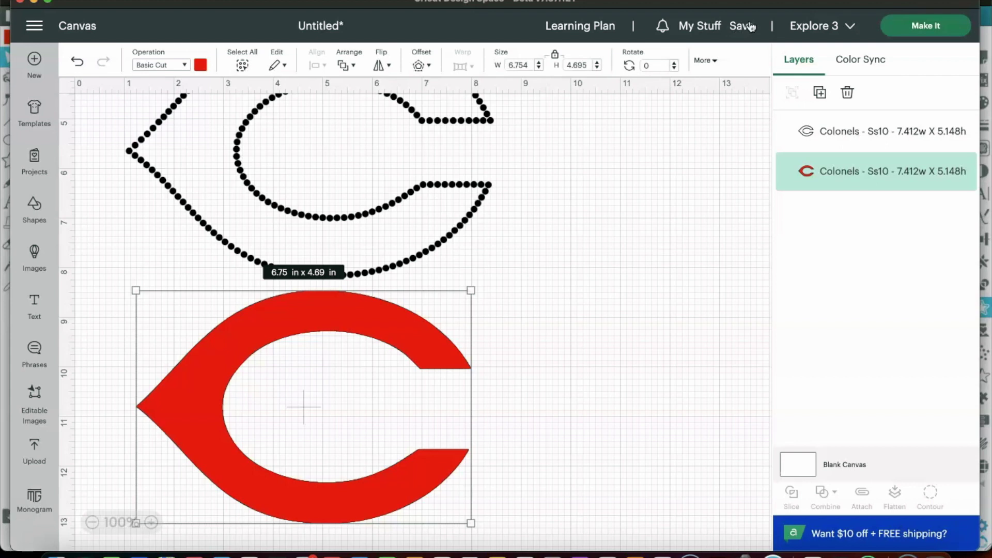
{"action": "scroll", "coordinate": [656, 151], "scroll_direction": "up", "scroll_amount": 1}
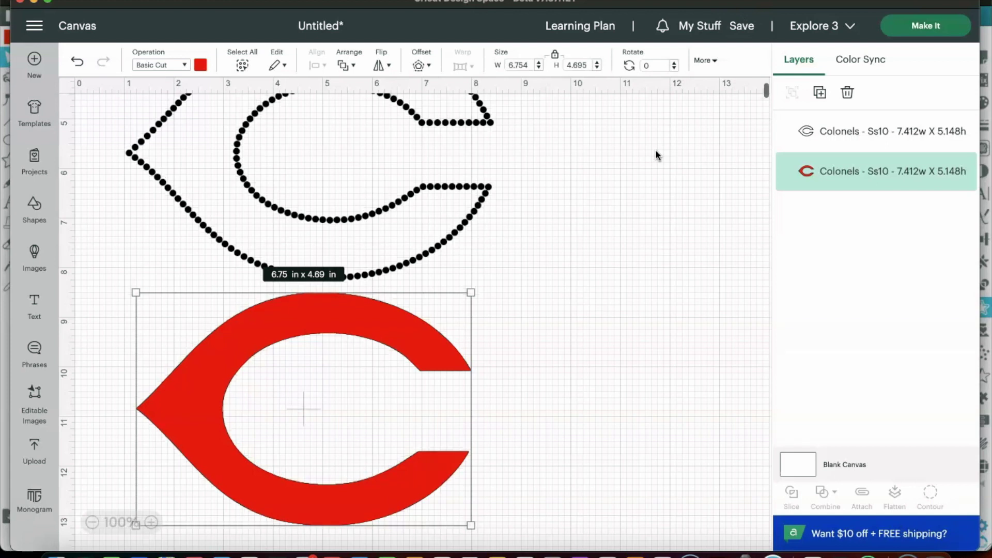
{"action": "scroll", "coordinate": [655, 154], "scroll_direction": "up", "scroll_amount": 5}
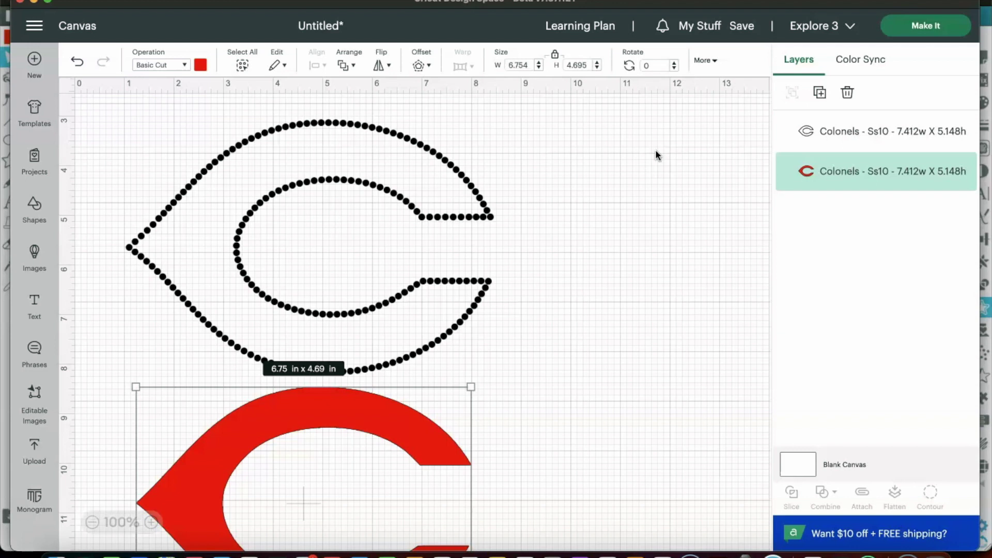
{"action": "scroll", "coordinate": [626, 200], "scroll_direction": "down", "scroll_amount": 5}
{"action": "scroll", "coordinate": [627, 201], "scroll_direction": "up", "scroll_amount": 3}
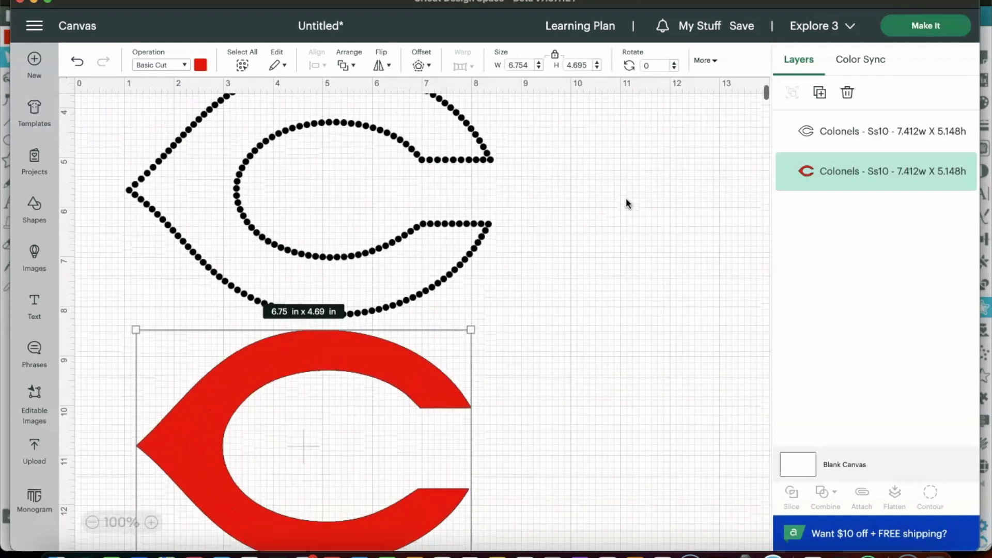